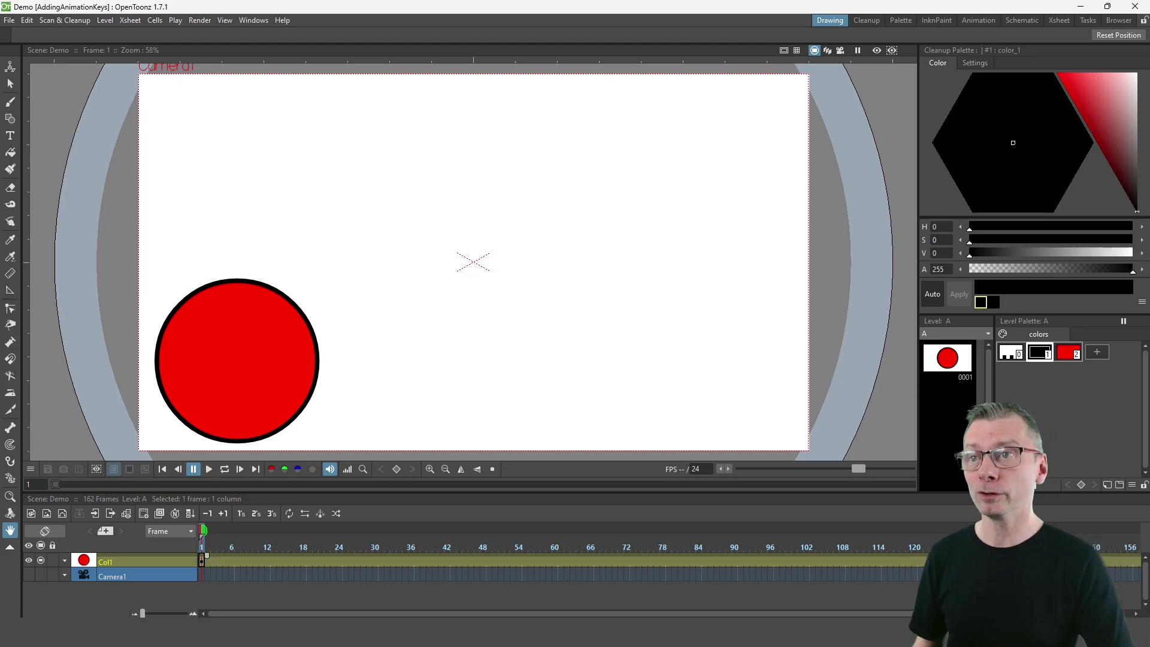
Step: Set a keyframe on Col1 at frame 1 with the Set Key diamond under the viewer
click(396, 470)
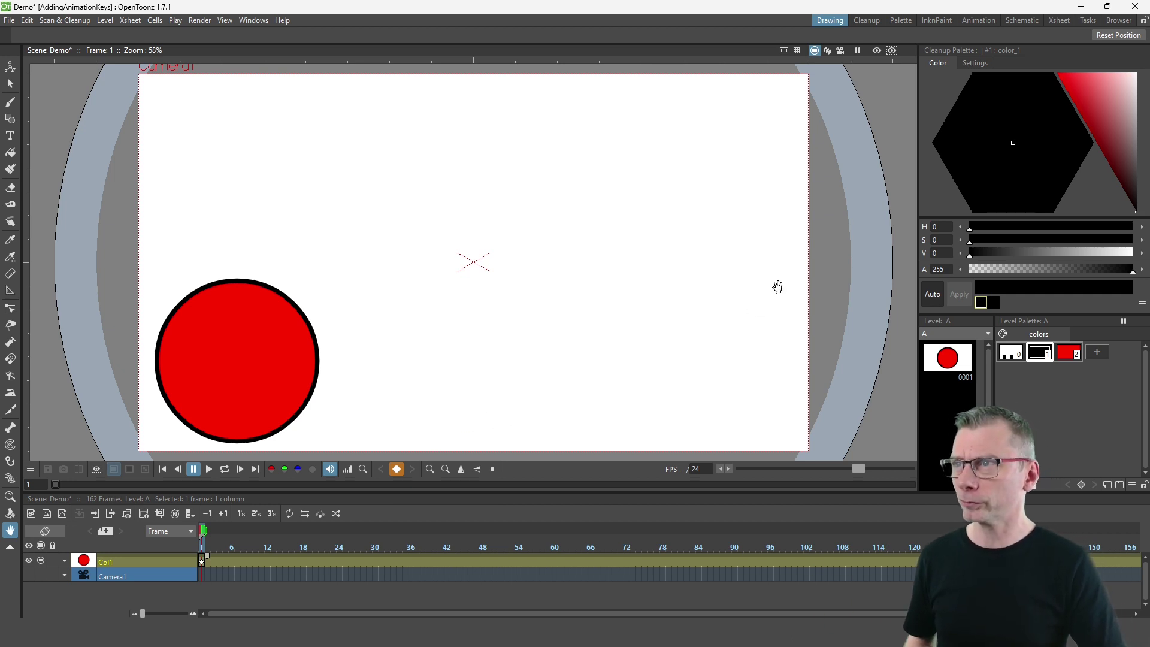
Step: Switch to the Schematic room, expand Col1's channels, resize the panels, and delete the frame-1 key
click(1022, 20)
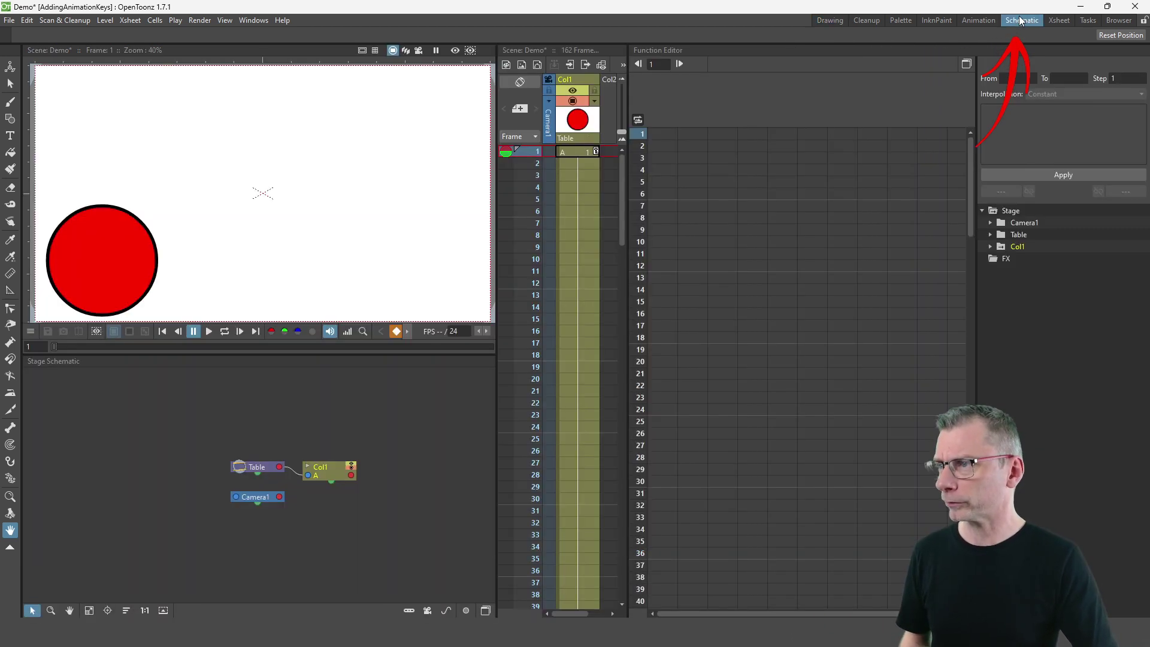
click(1003, 247)
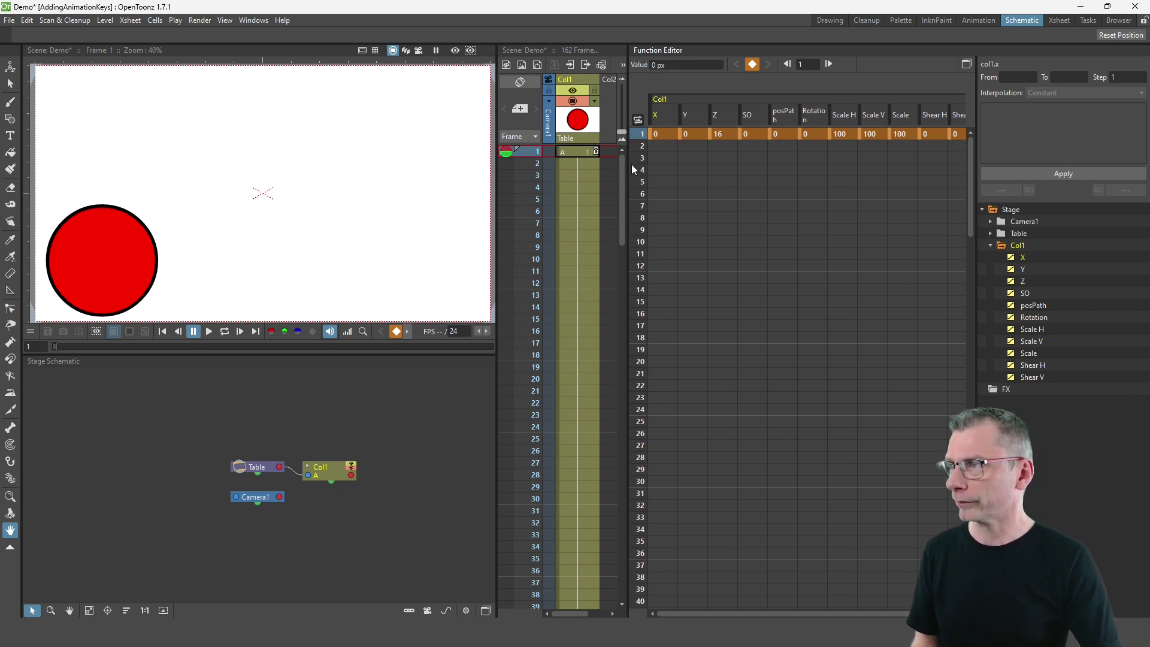
drag(630, 168, 588, 170)
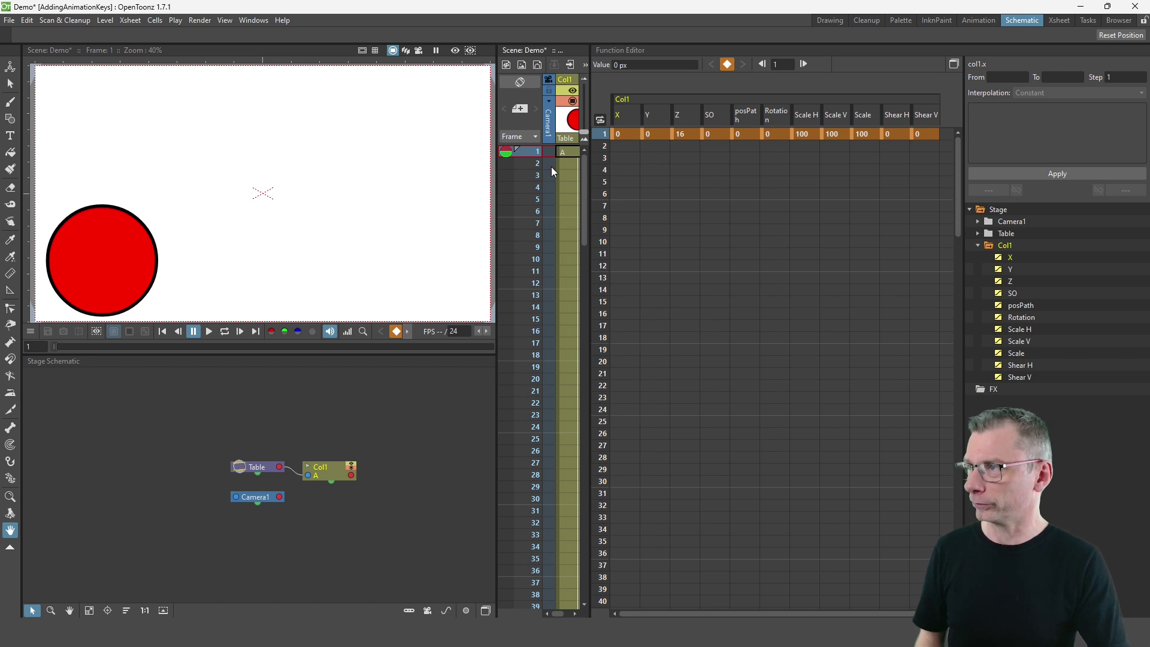
drag(493, 163, 462, 160)
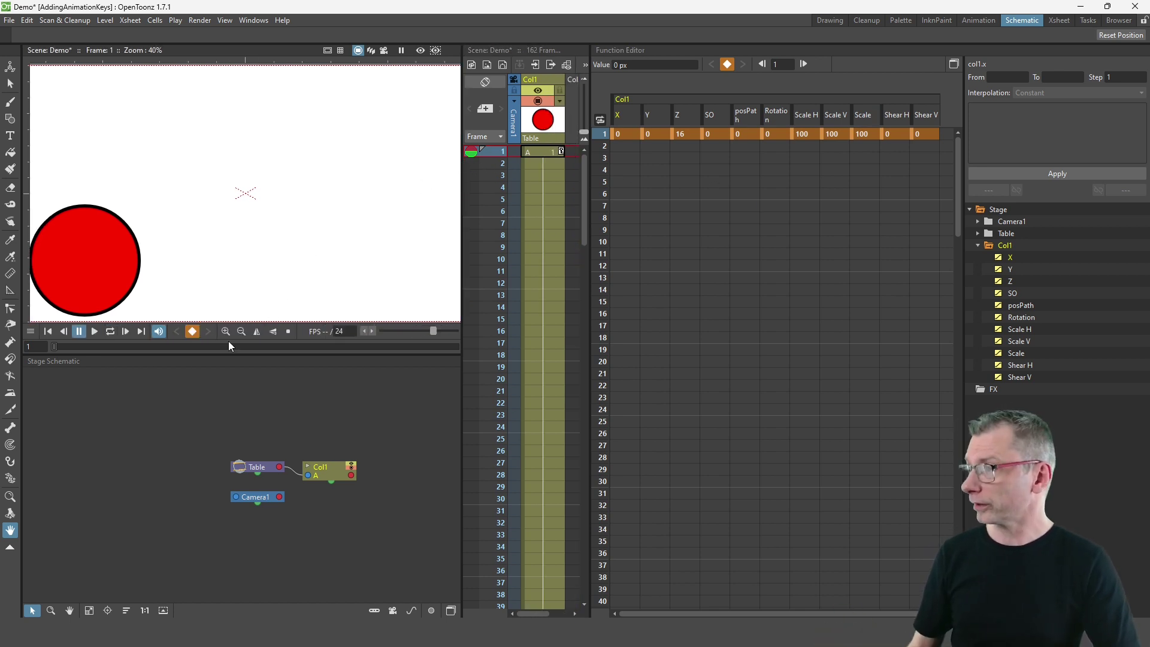
click(192, 332)
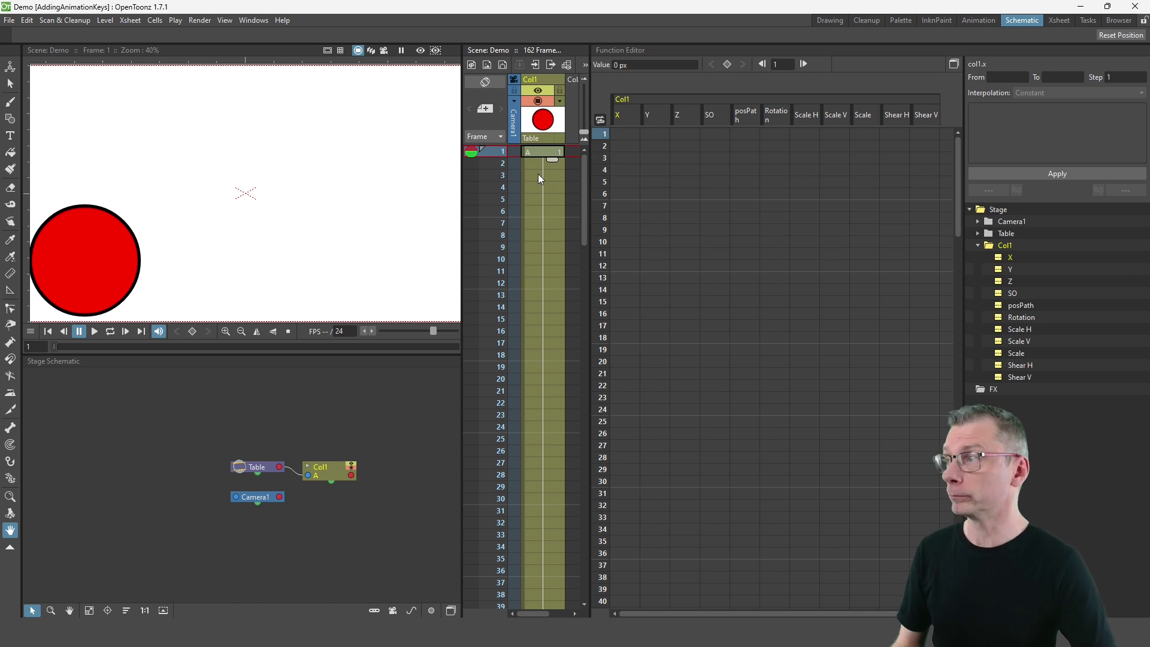
Step: Select the Animate tool and set its mode to Position
click(9, 67)
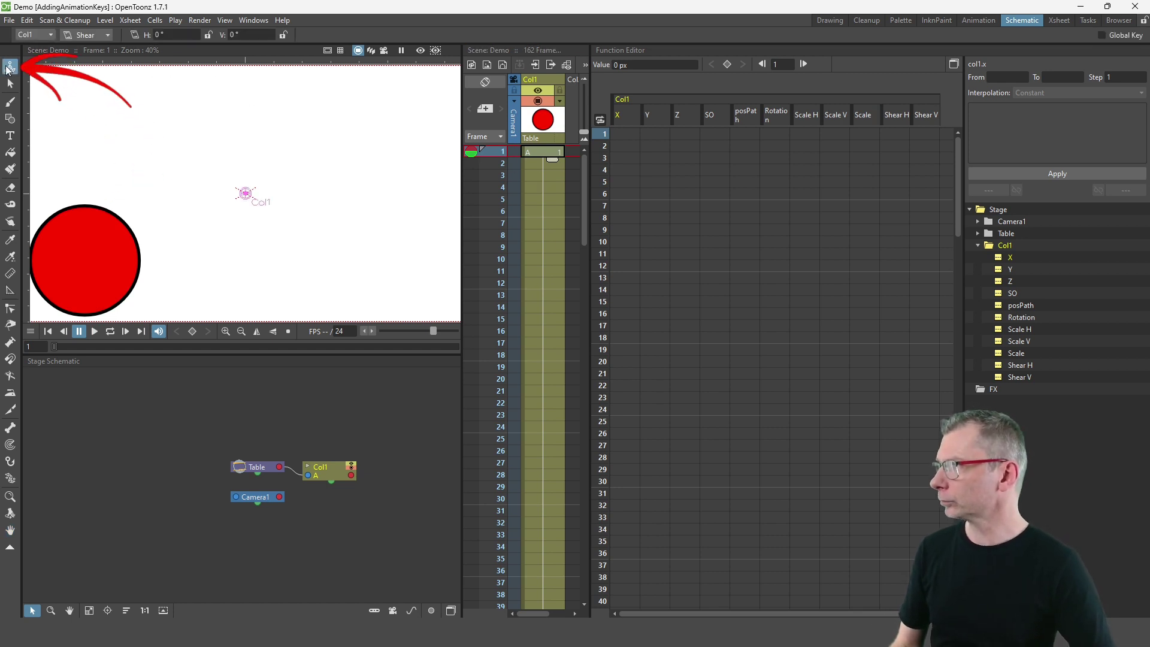
click(86, 35)
click(84, 50)
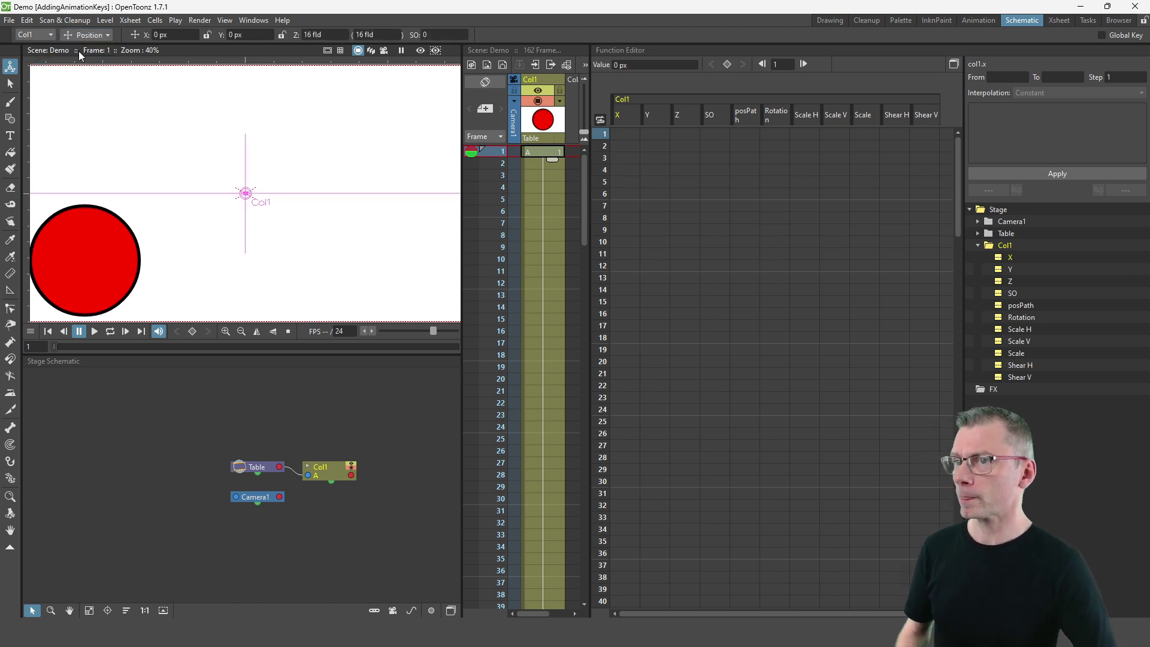
Step: Key the circle's position at frame 1, then drag it up to the top at frame 5
mouse_move(98, 266)
mouse_down()
mouse_move(128, 253)
mouse_move(110, 264)
mouse_up()
click(541, 200)
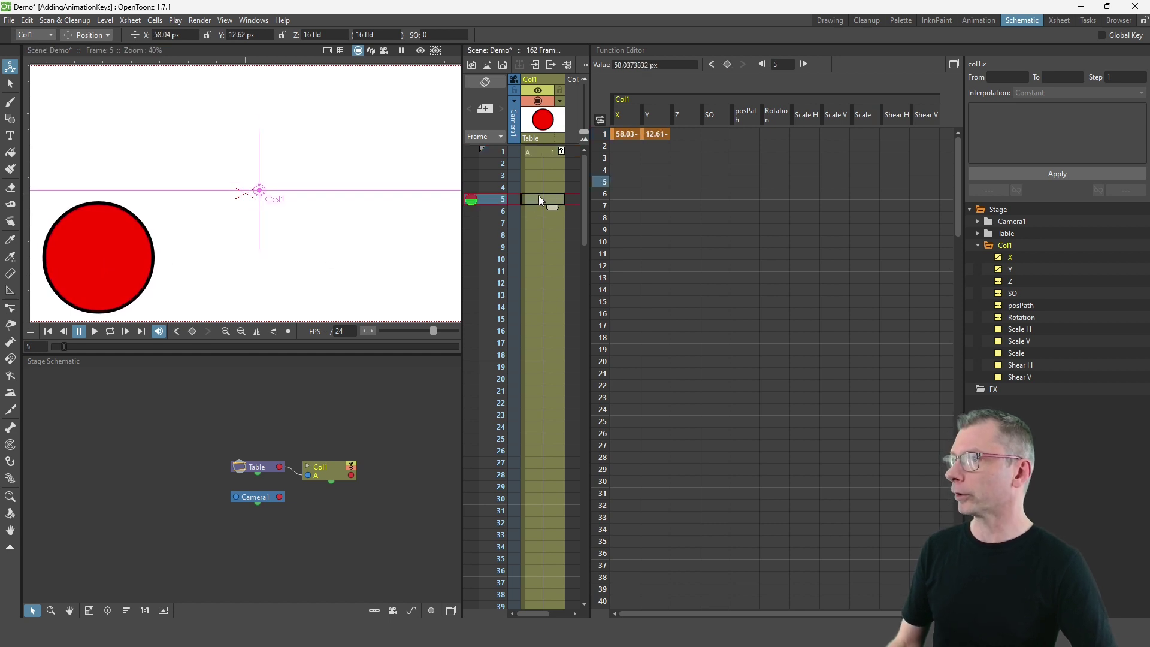
drag(113, 262, 117, 141)
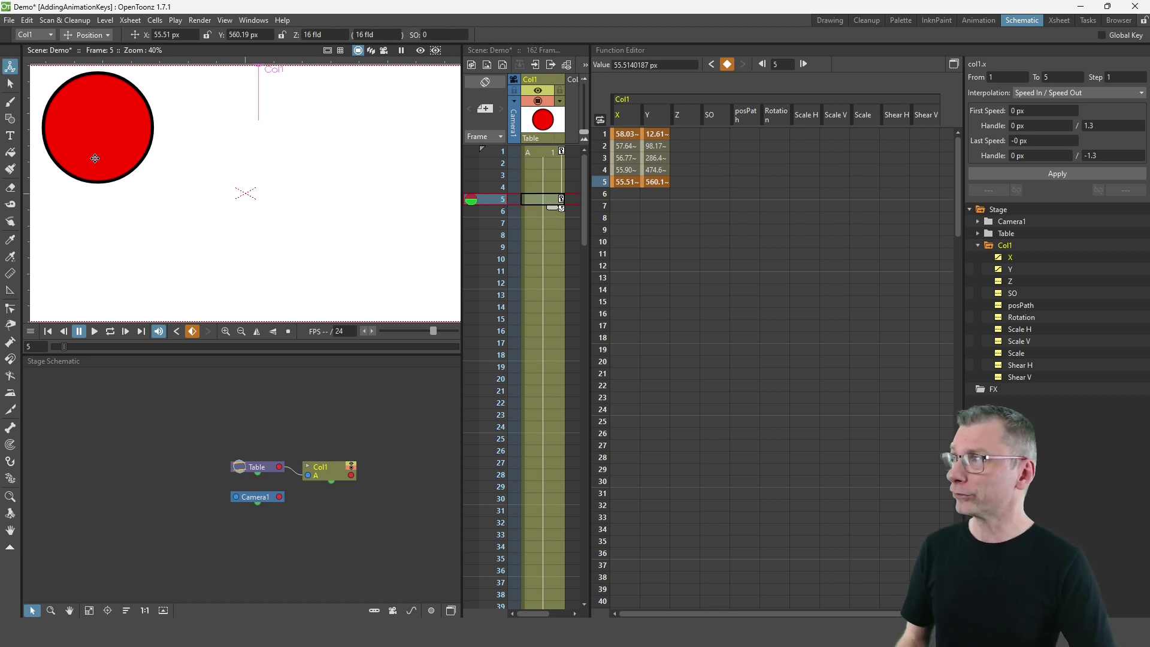
Step: Set the Animate tool to All, then rotate the circle to 24.23° and scale it to about 79%
click(94, 35)
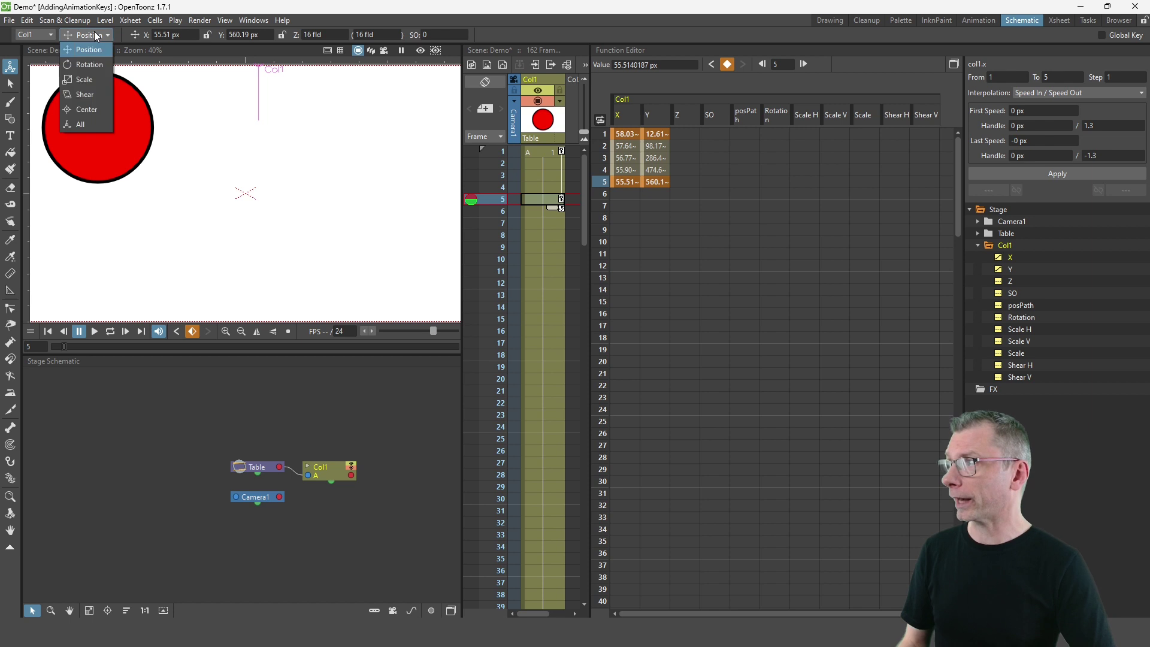
click(85, 124)
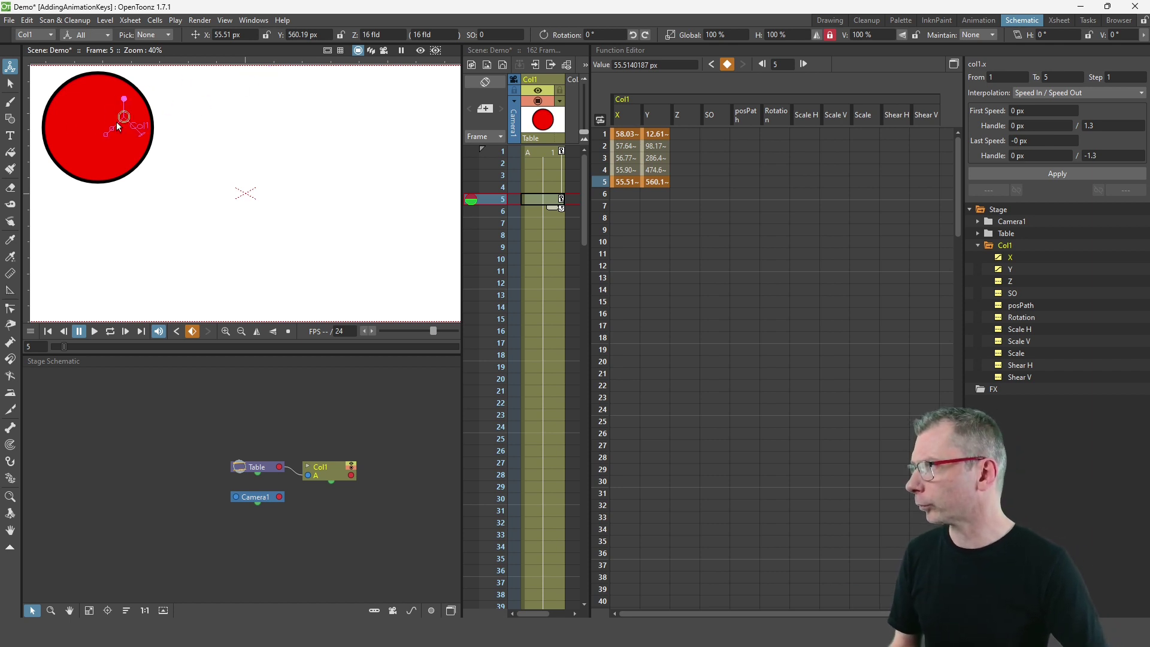
drag(120, 115, 89, 128)
drag(67, 193, 72, 196)
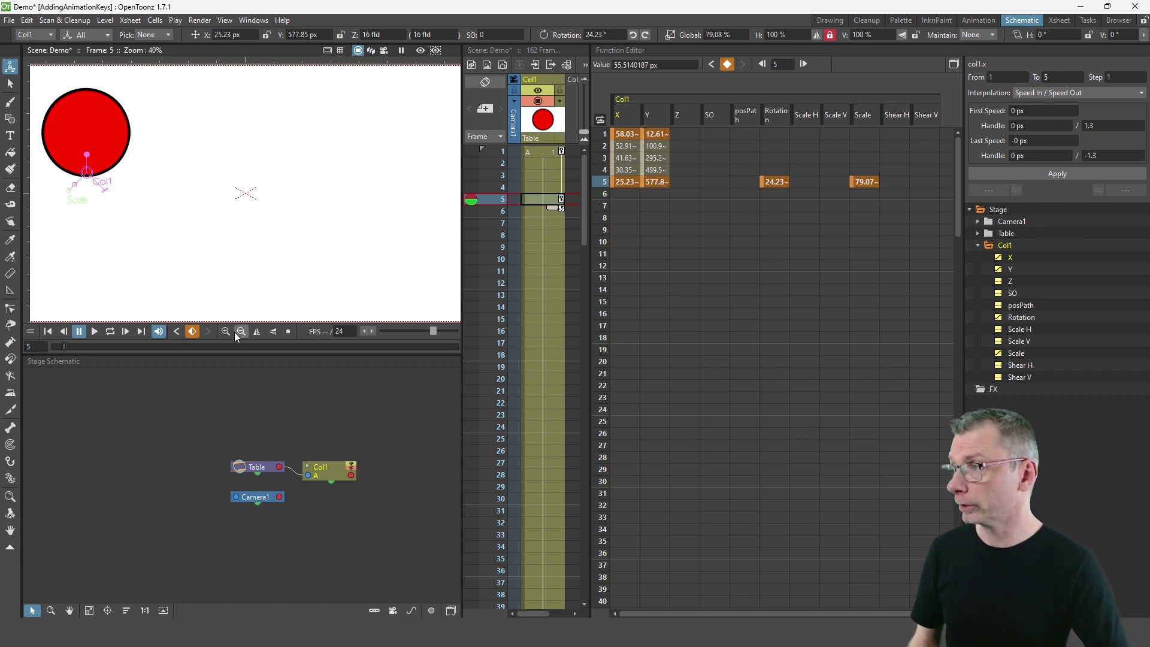
Step: Key all Col1 channels at frame 5 and move the circle right at frame 9
click(193, 331)
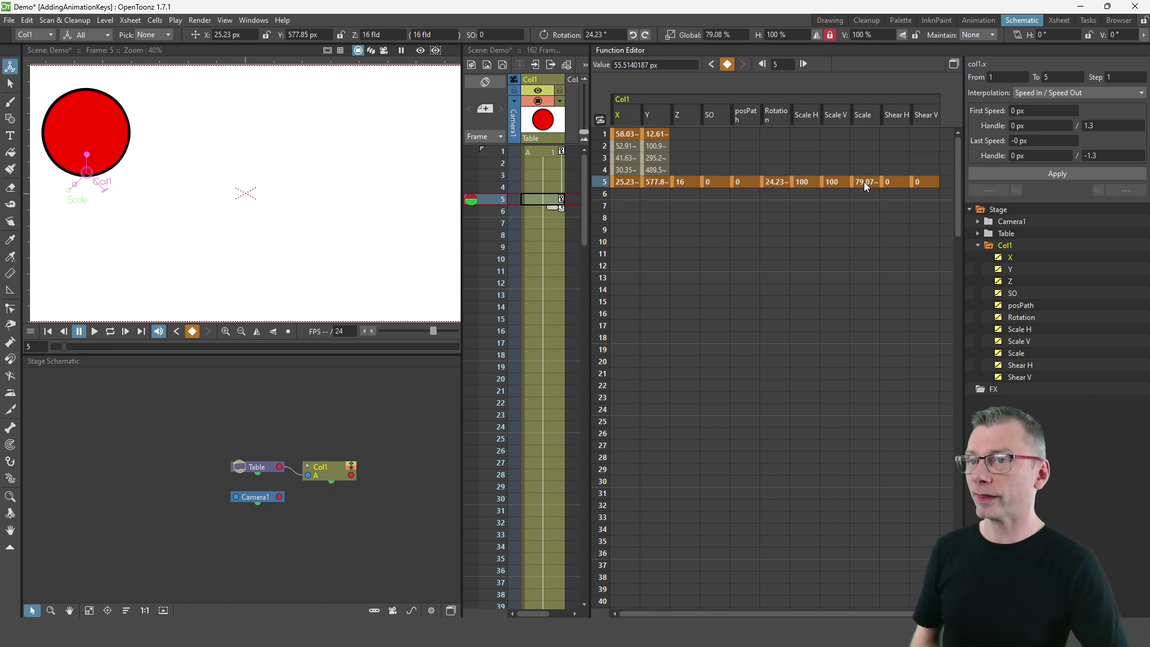
click(502, 243)
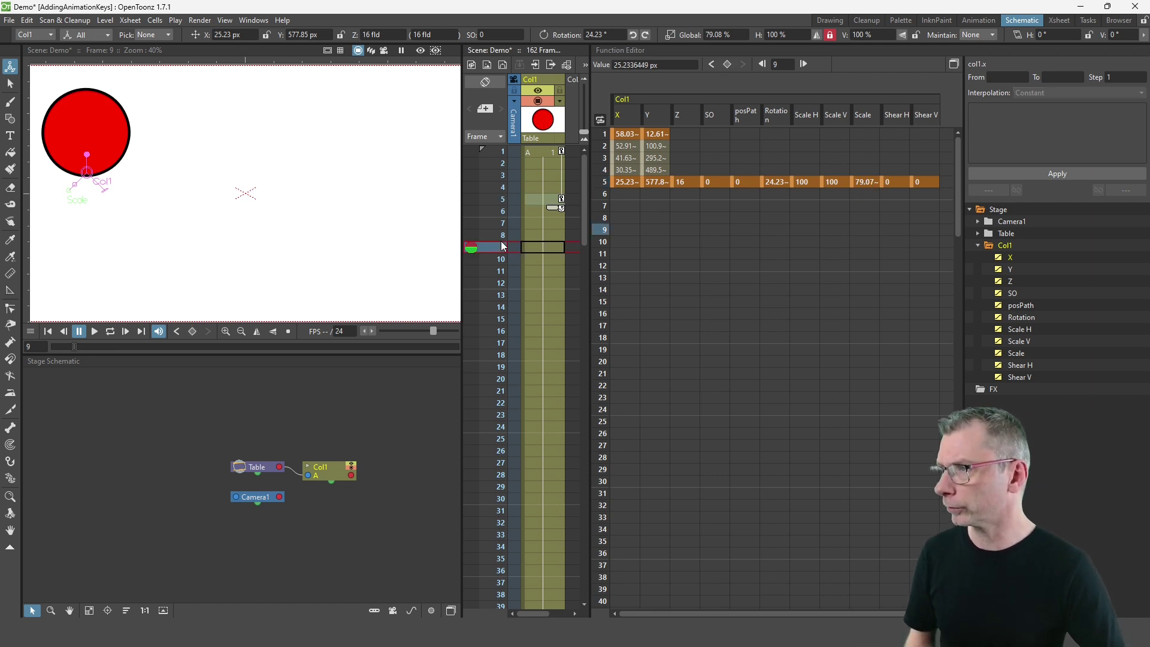
drag(101, 134, 157, 129)
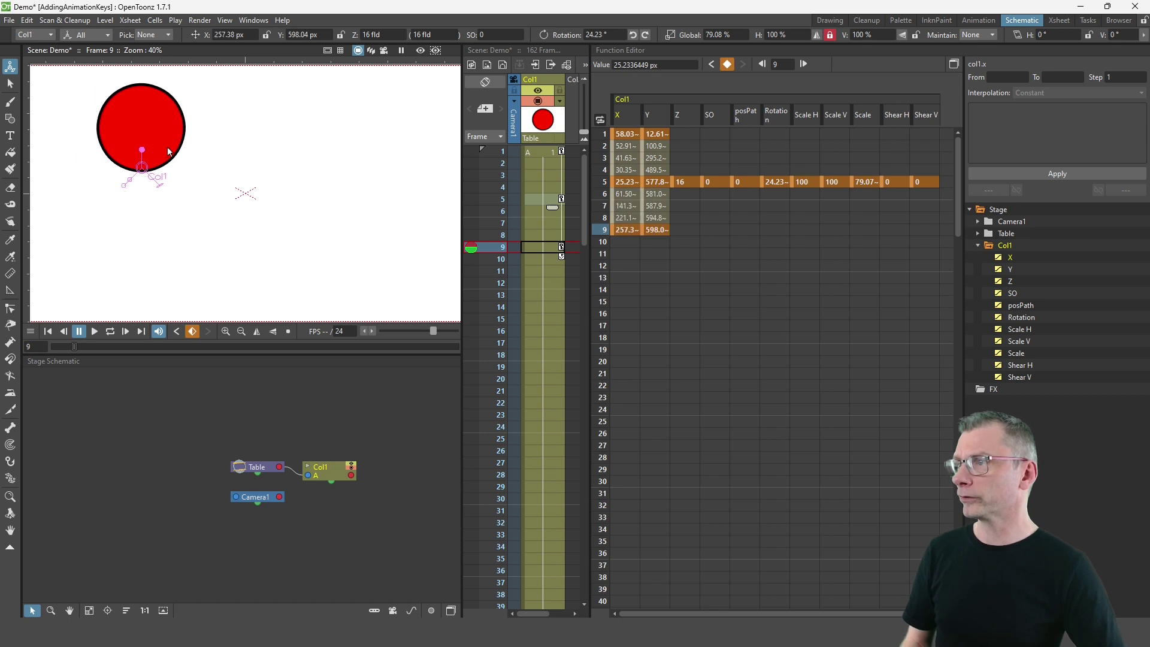
click(626, 228)
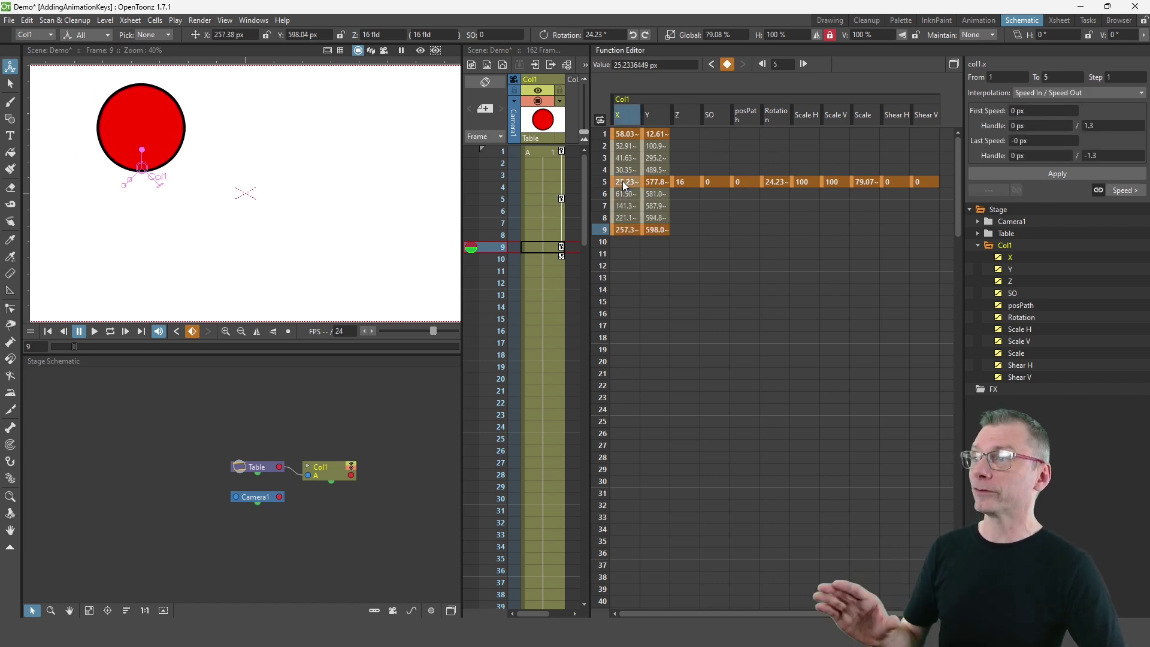
click(623, 181)
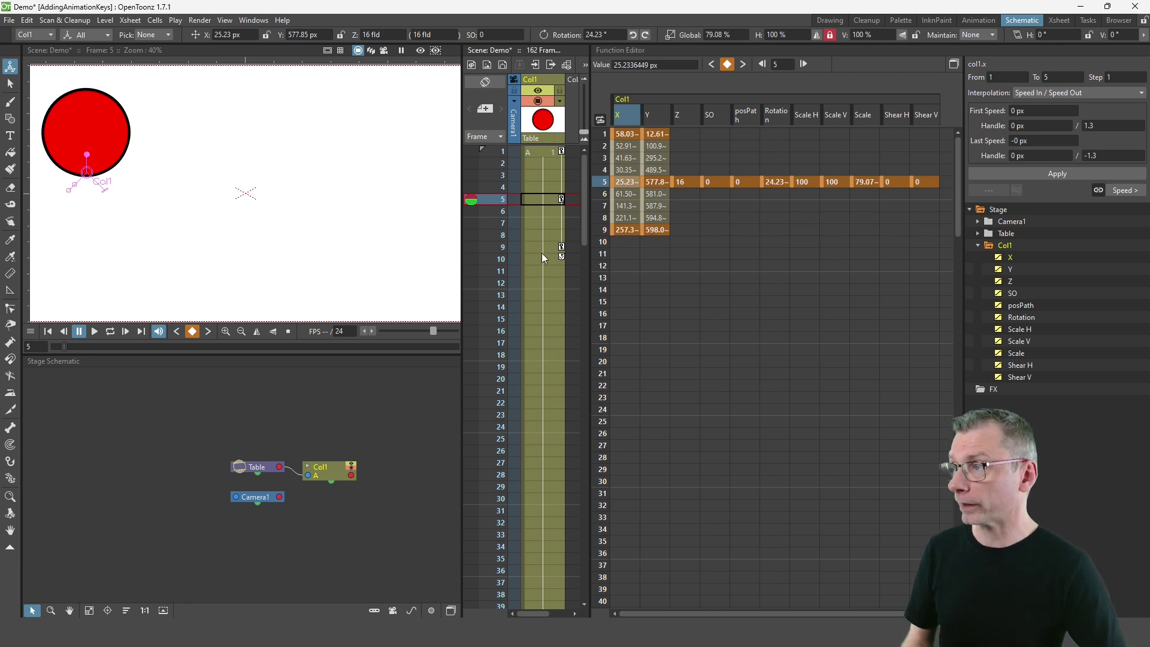
Step: At frame 12, move the circle down-right and rotate it to -4.57°
click(543, 284)
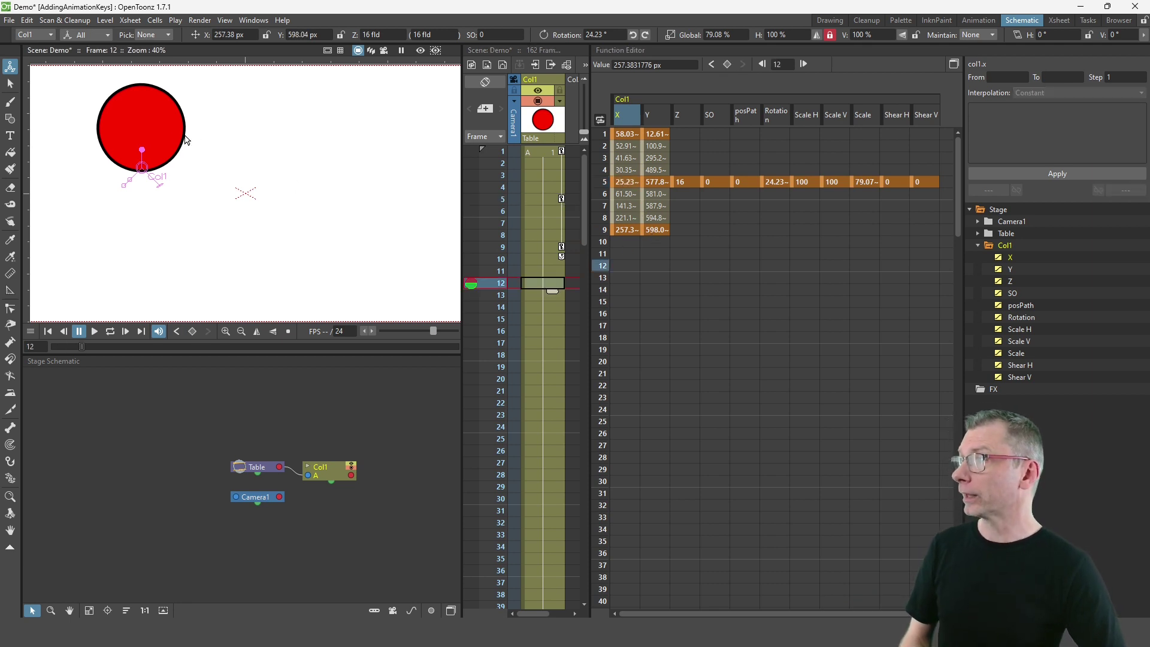
drag(154, 125, 199, 170)
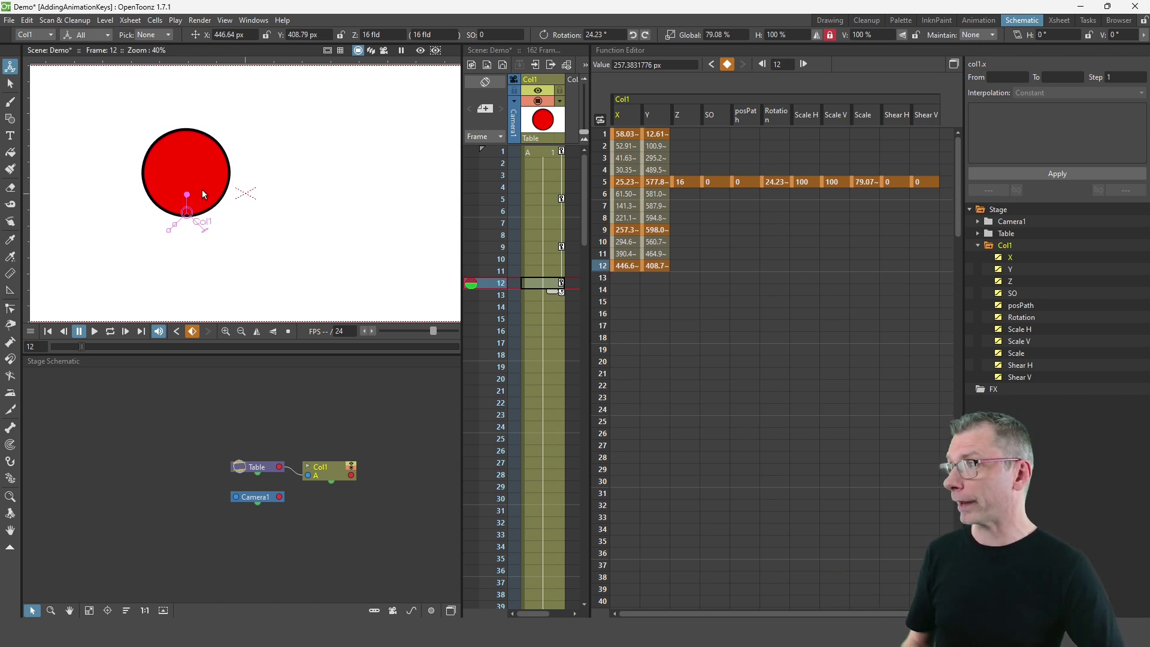
drag(192, 194, 204, 193)
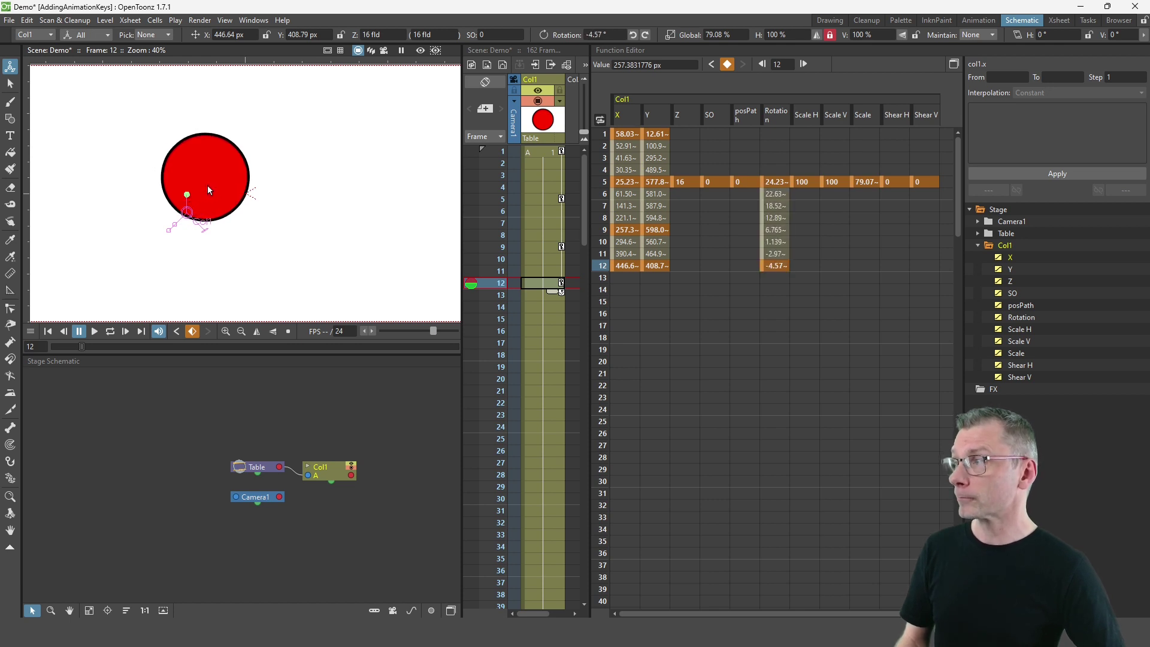
click(781, 267)
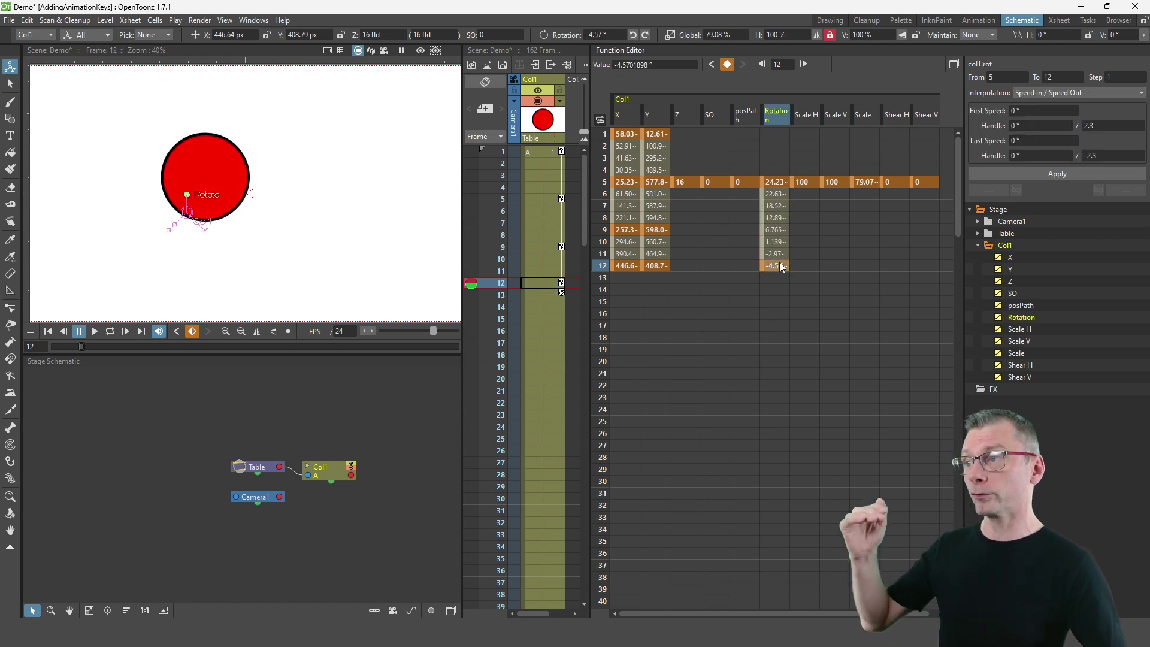
click(777, 183)
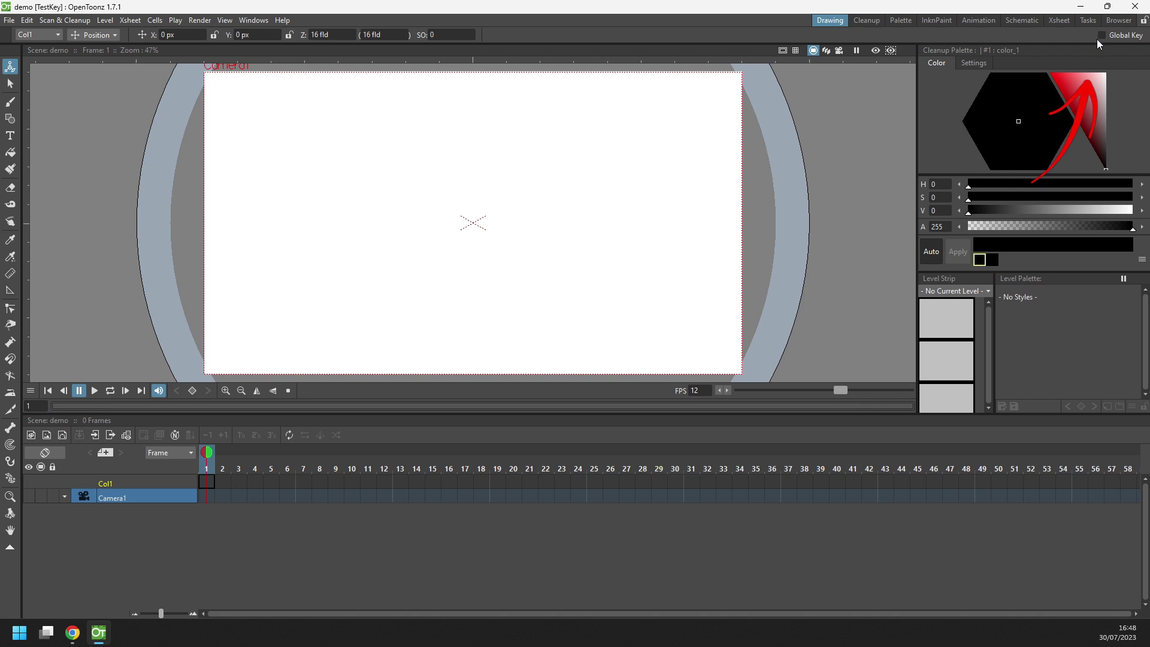
Step: Enable Global Key in the Animate tool options and set the mode to All
click(1102, 35)
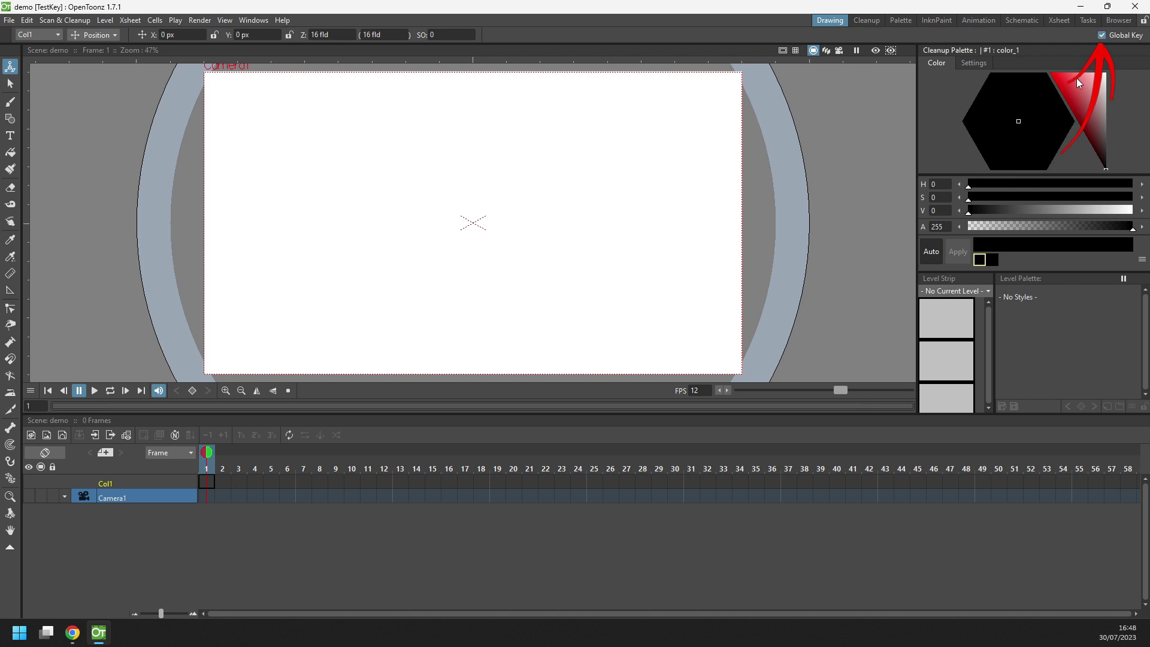
click(93, 35)
click(91, 117)
click(1144, 34)
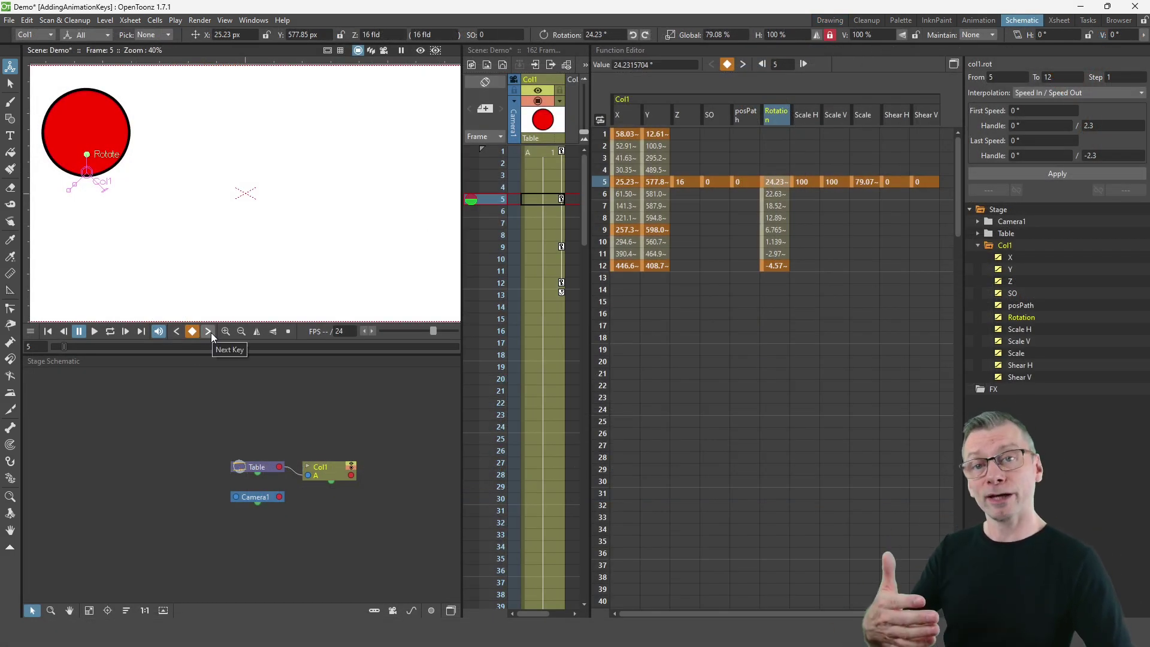
Step: Key every Col1 channel at frame 12 and again at frame 20
click(602, 266)
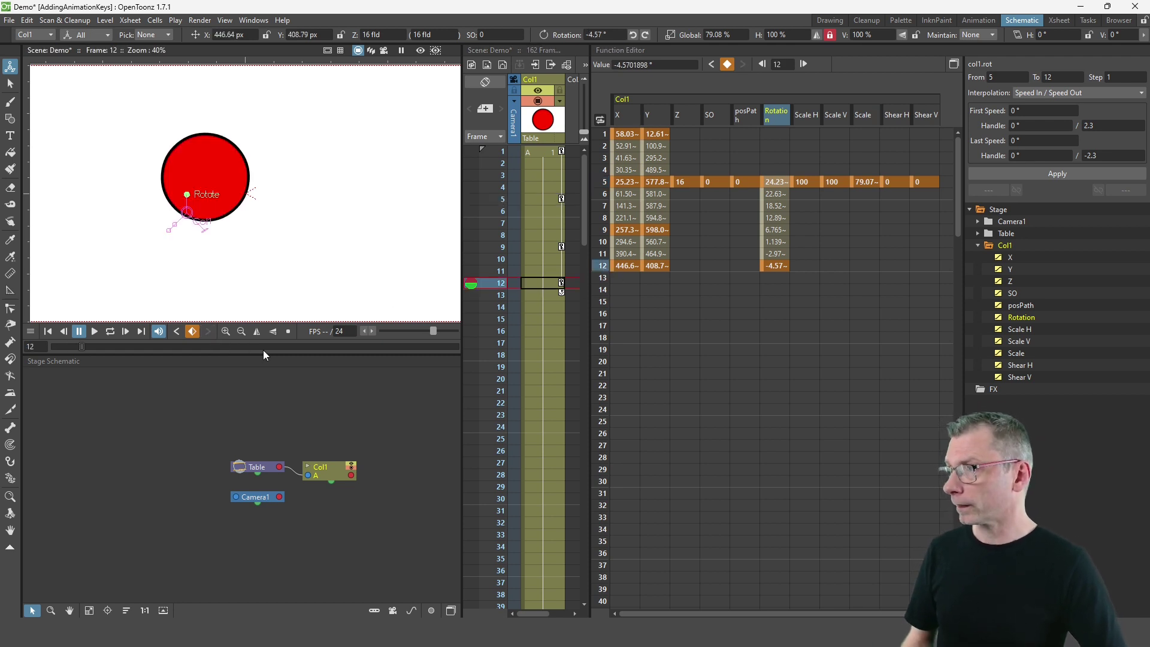
click(192, 331)
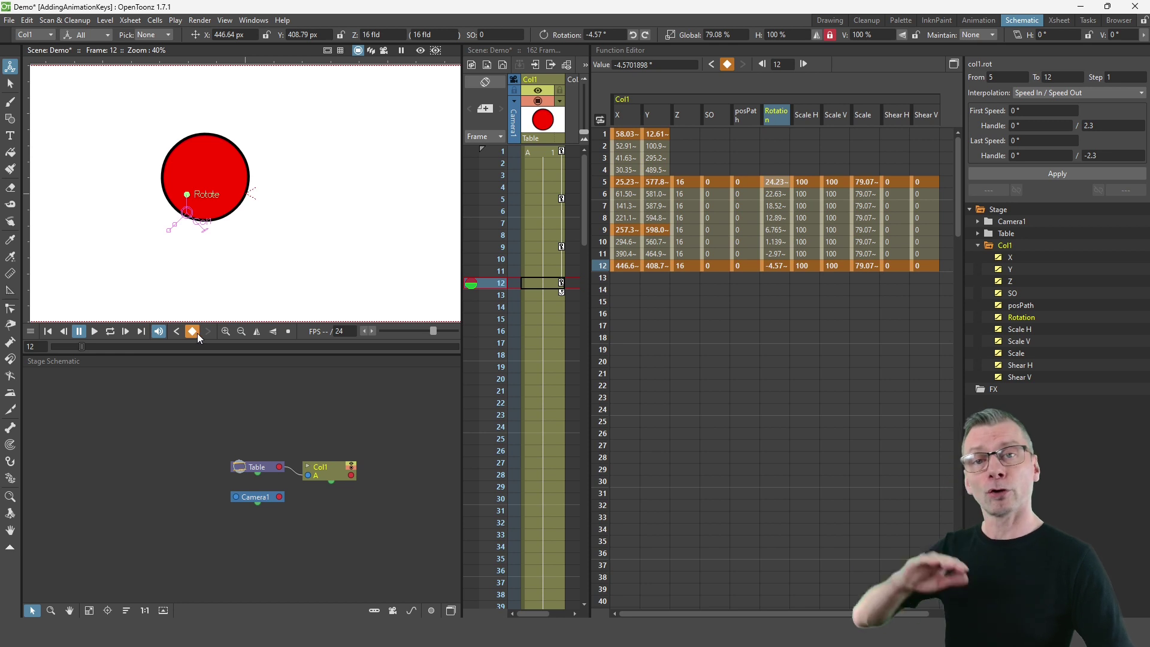
click(603, 362)
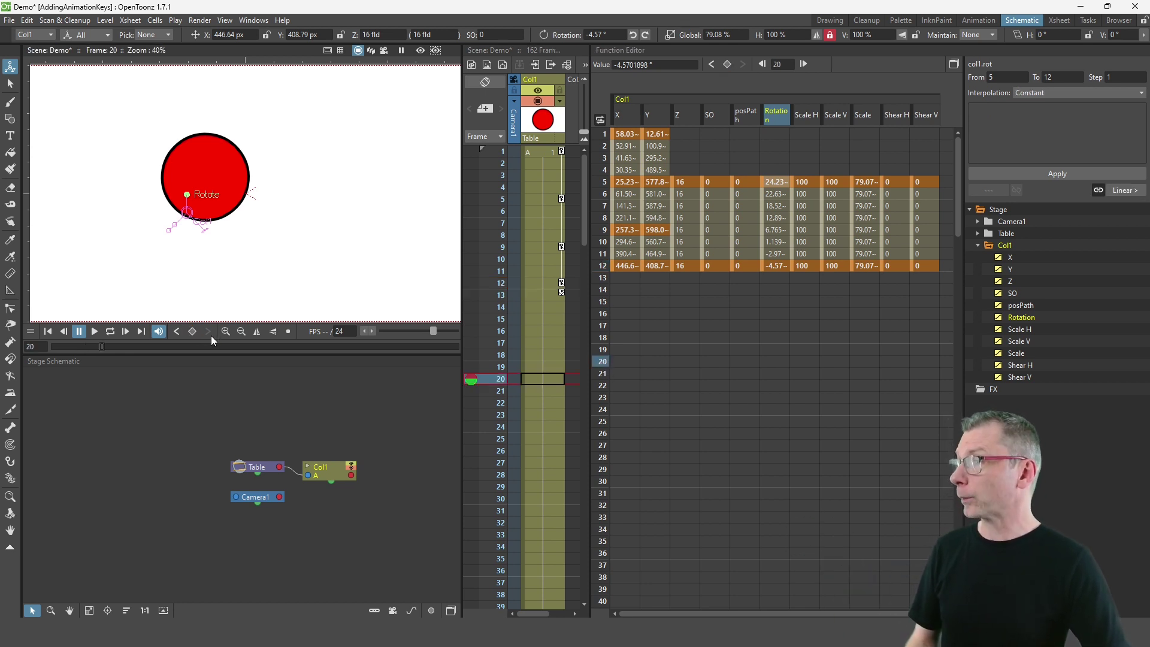
click(192, 332)
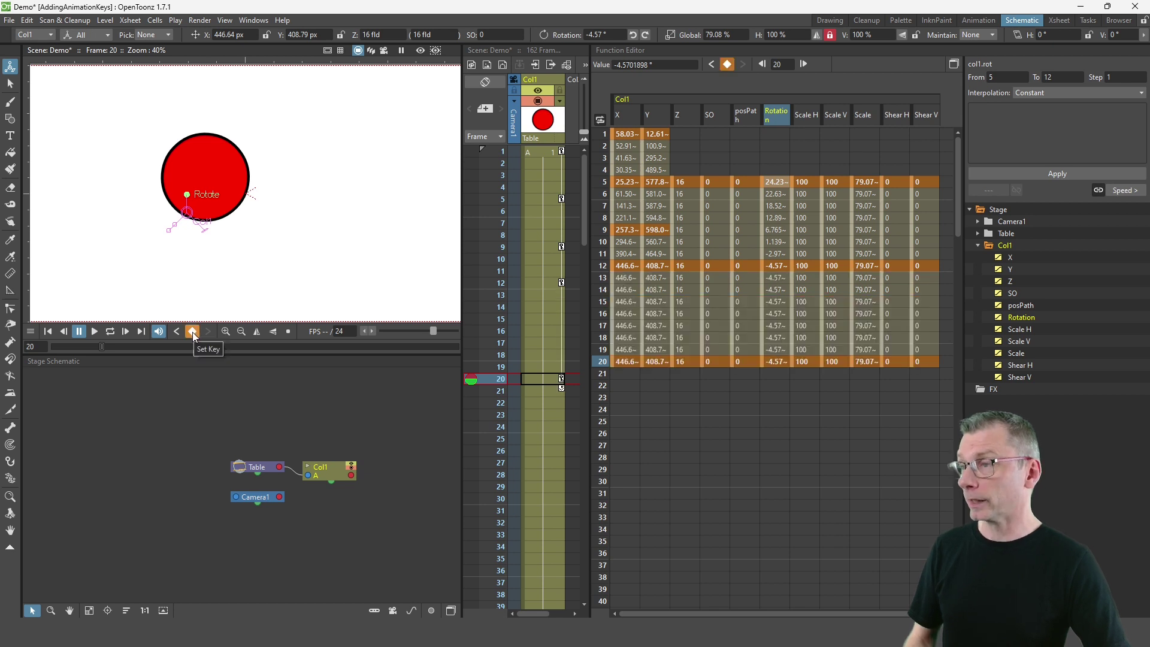
Step: Scrub the Function Editor frames 13 to 20 and back to review the motion
click(602, 281)
drag(602, 286, 602, 360)
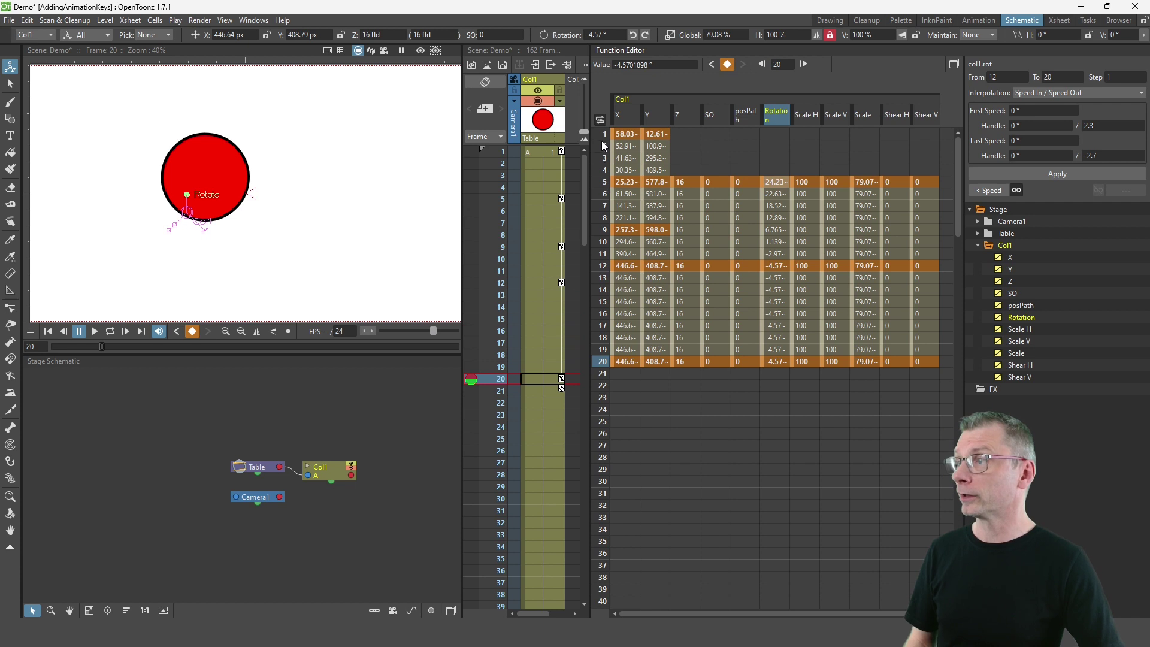
drag(603, 143, 605, 362)
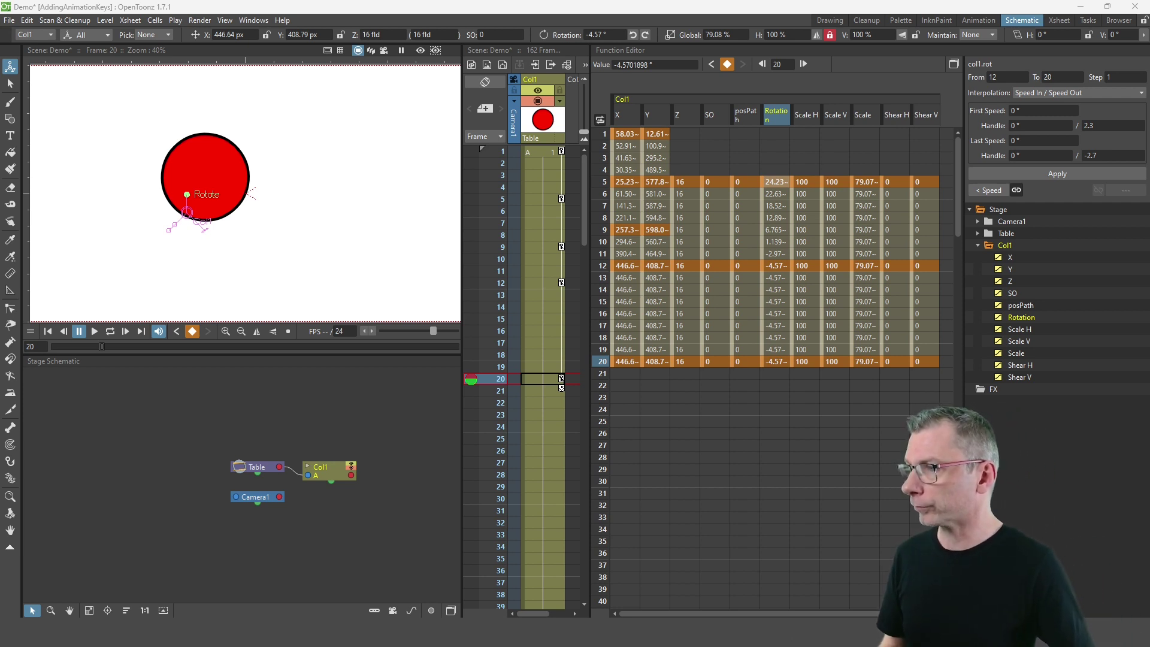
Step: Key the circle's rotation to 0° at frame 24 via the toolbar Rotation field
click(502, 426)
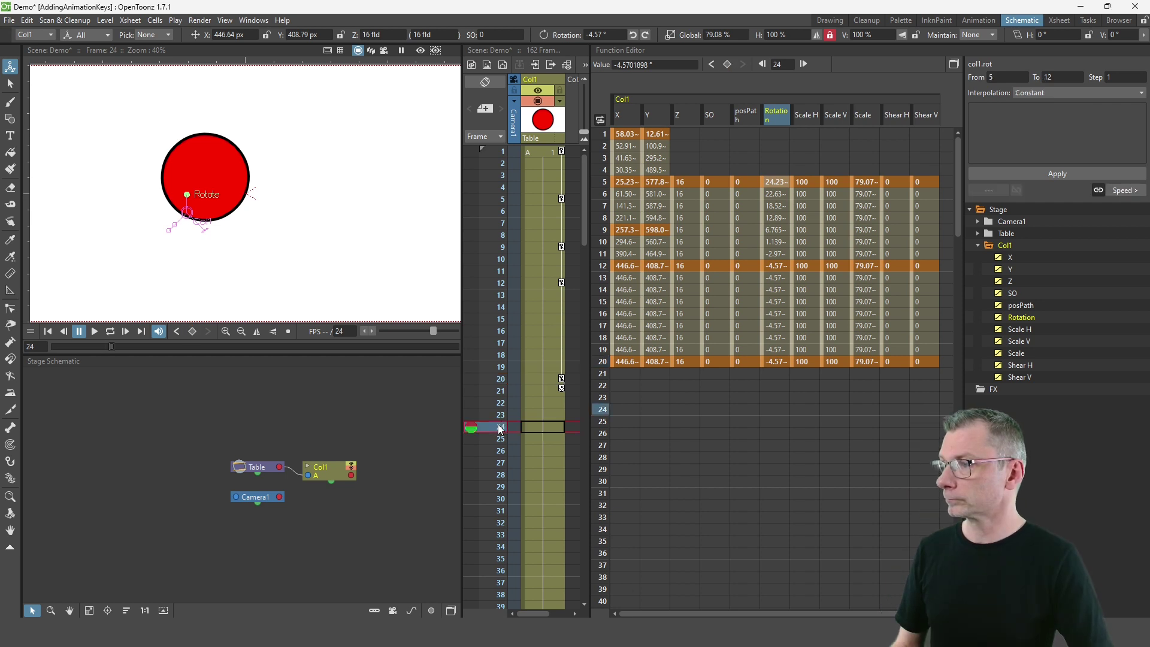
click(612, 34)
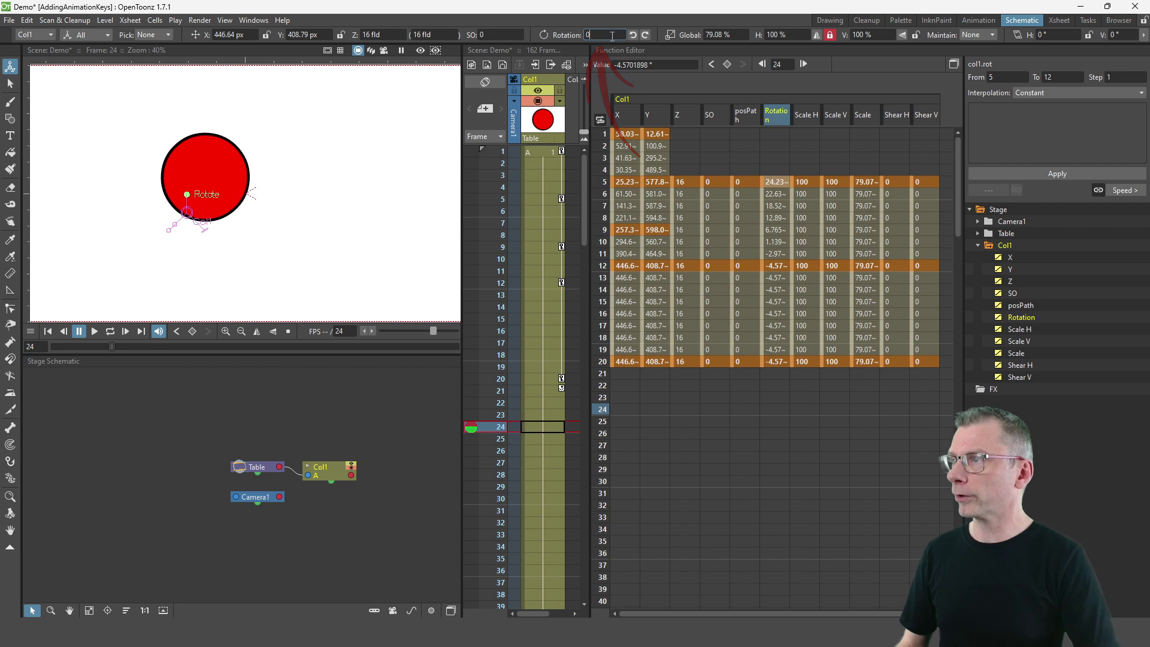
text(0)
key(Return)
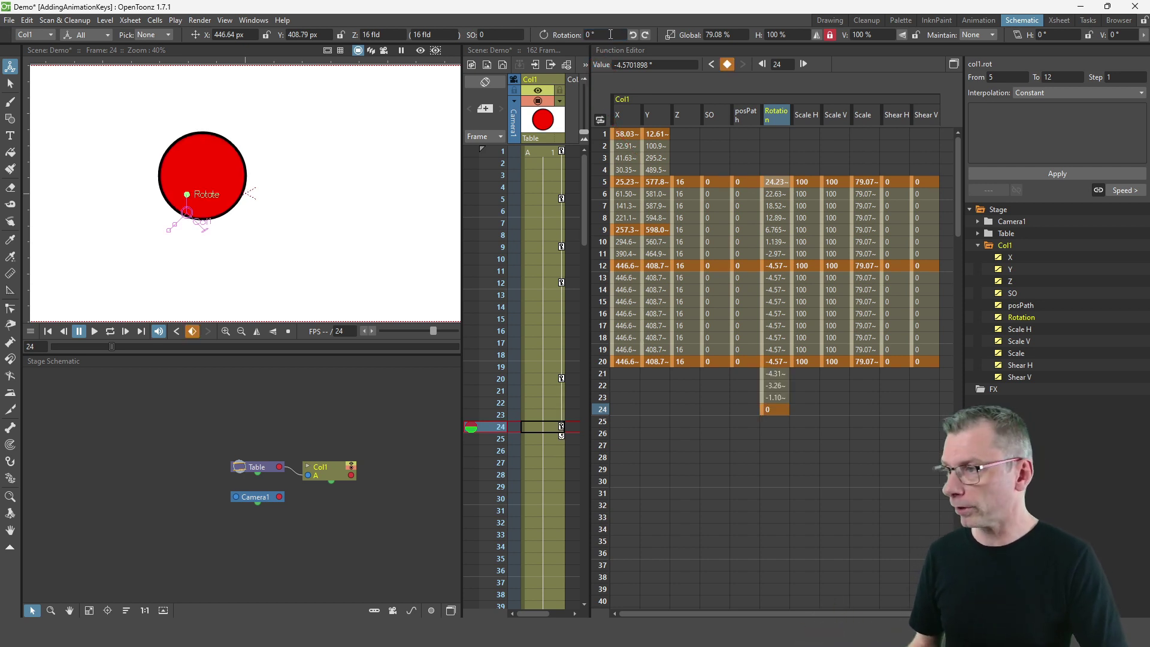
Step: Key the rotation to 45° at frame 29
click(499, 486)
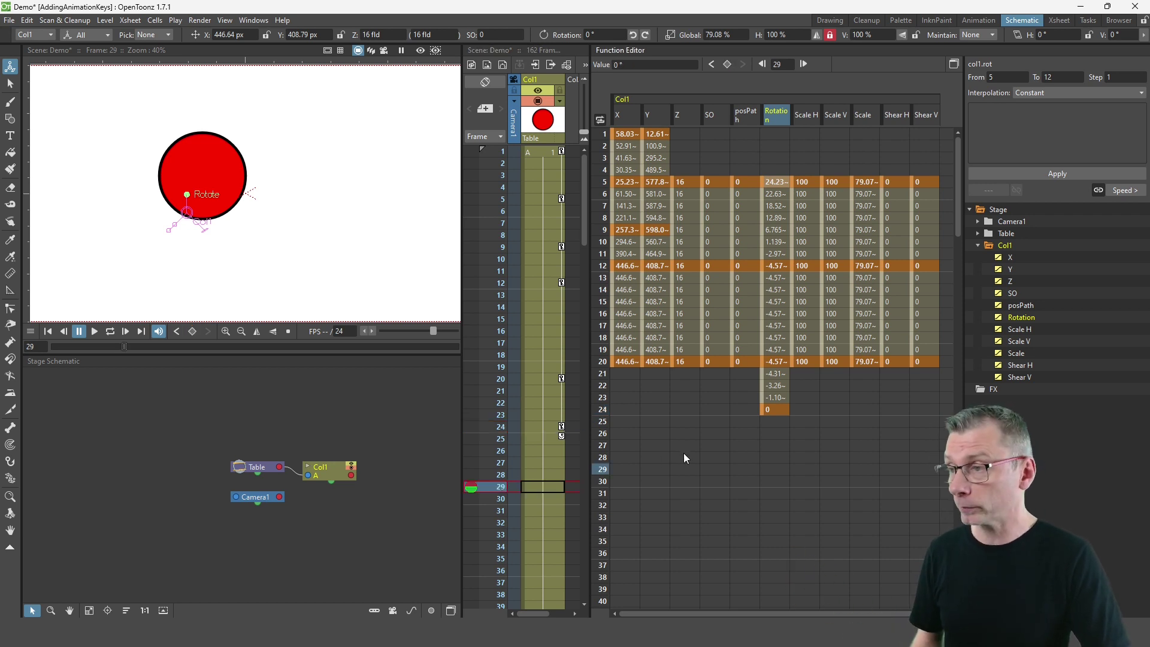
click(772, 470)
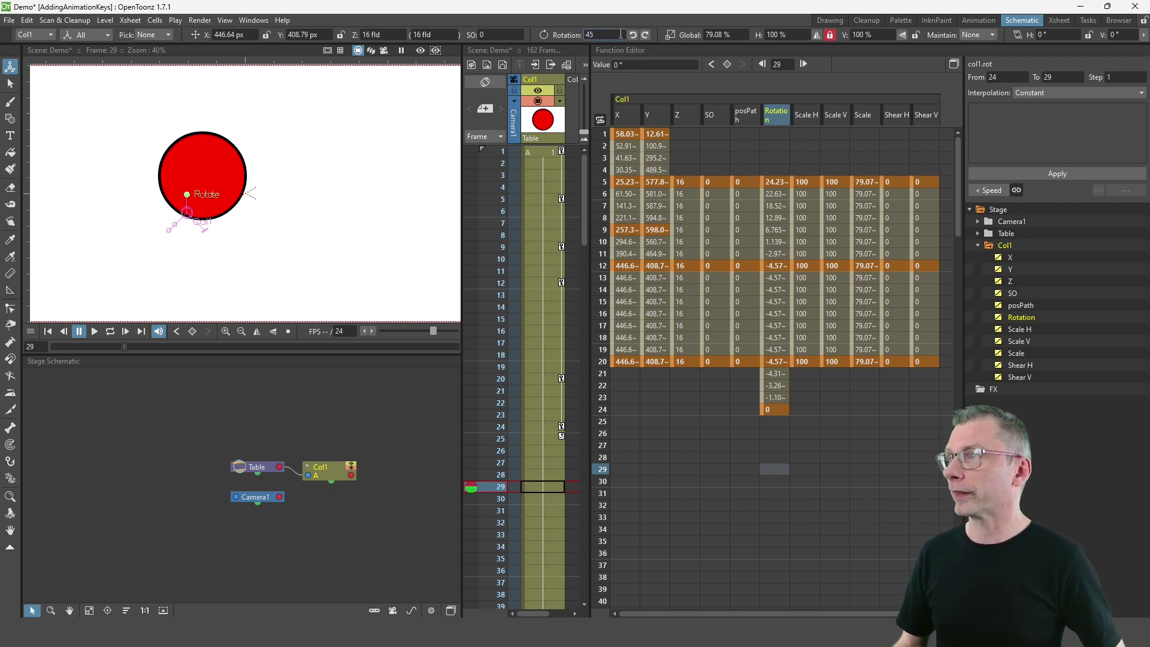
key(Return)
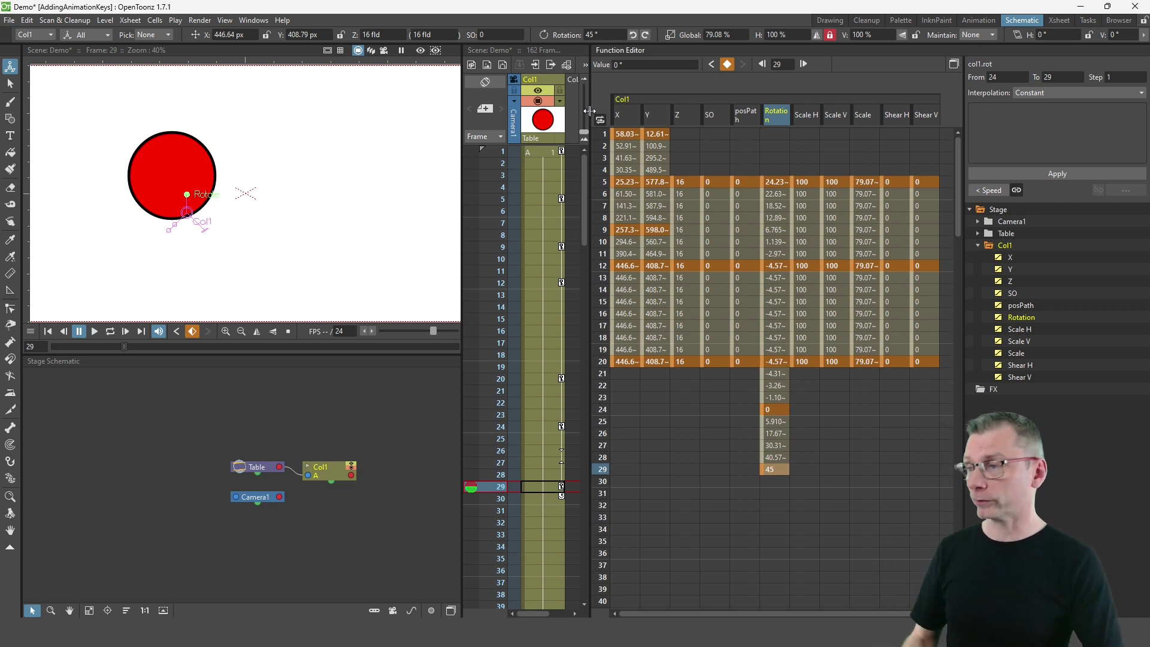
Step: Enter 0 in the toolbar X and Y fields at frame 29
click(249, 34)
text(0)
key(Return)
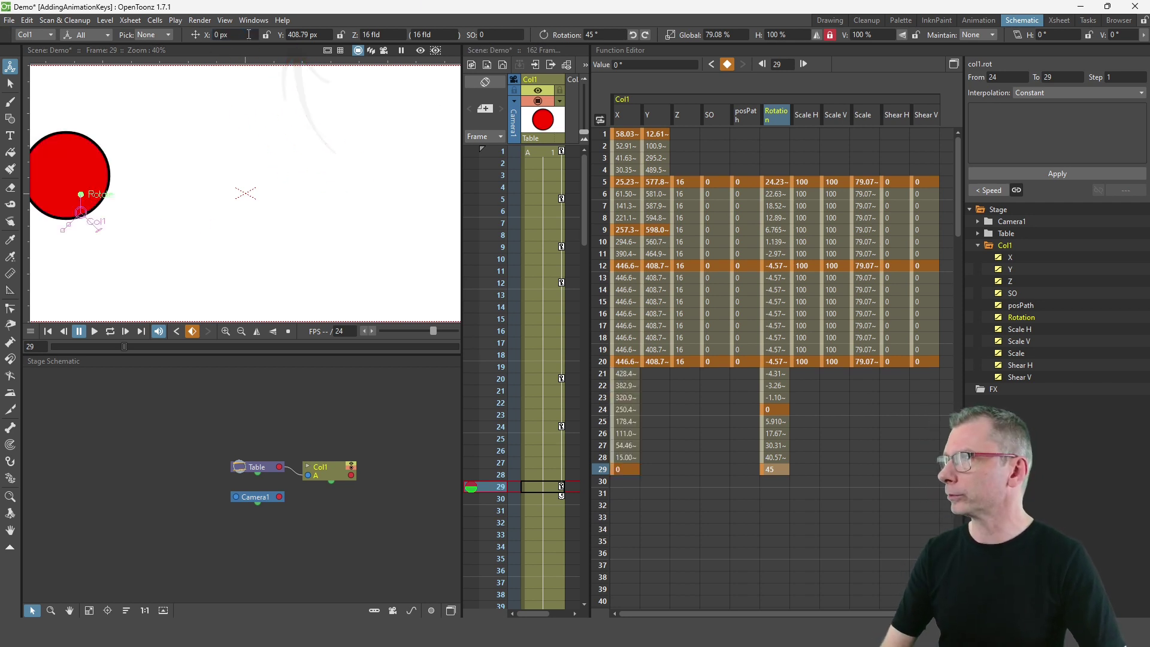
click(321, 34)
text(0)
key(Return)
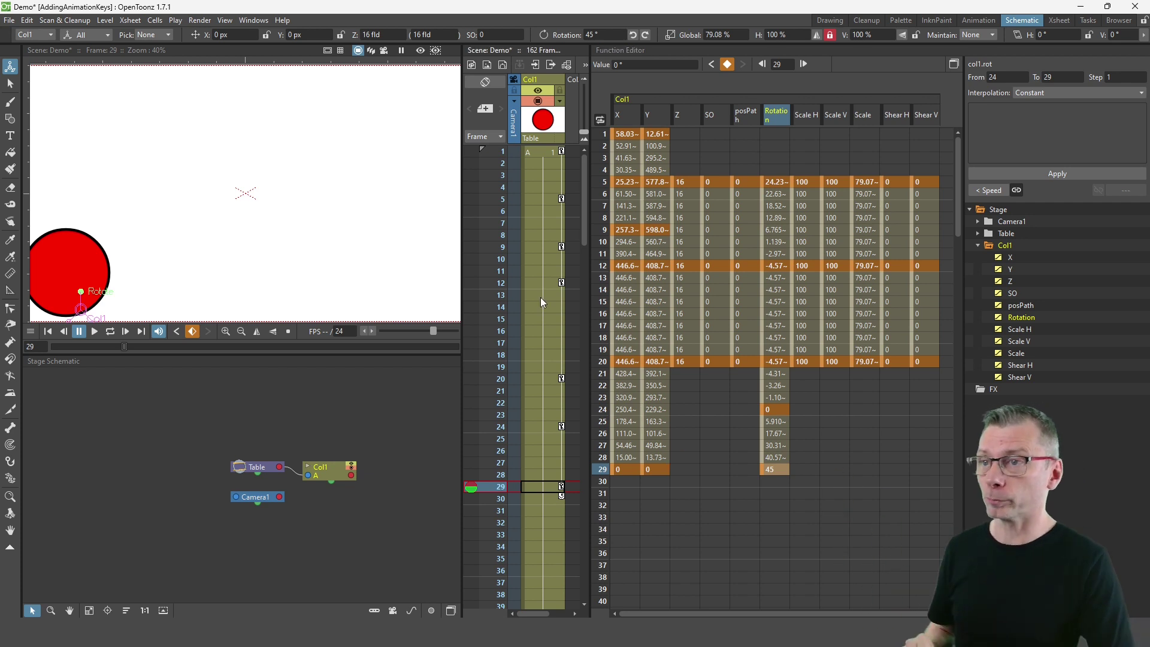
Step: Key X 0, Y 0, Z 16 and Rotation 45° at frame 32, then go to frame 36
click(501, 523)
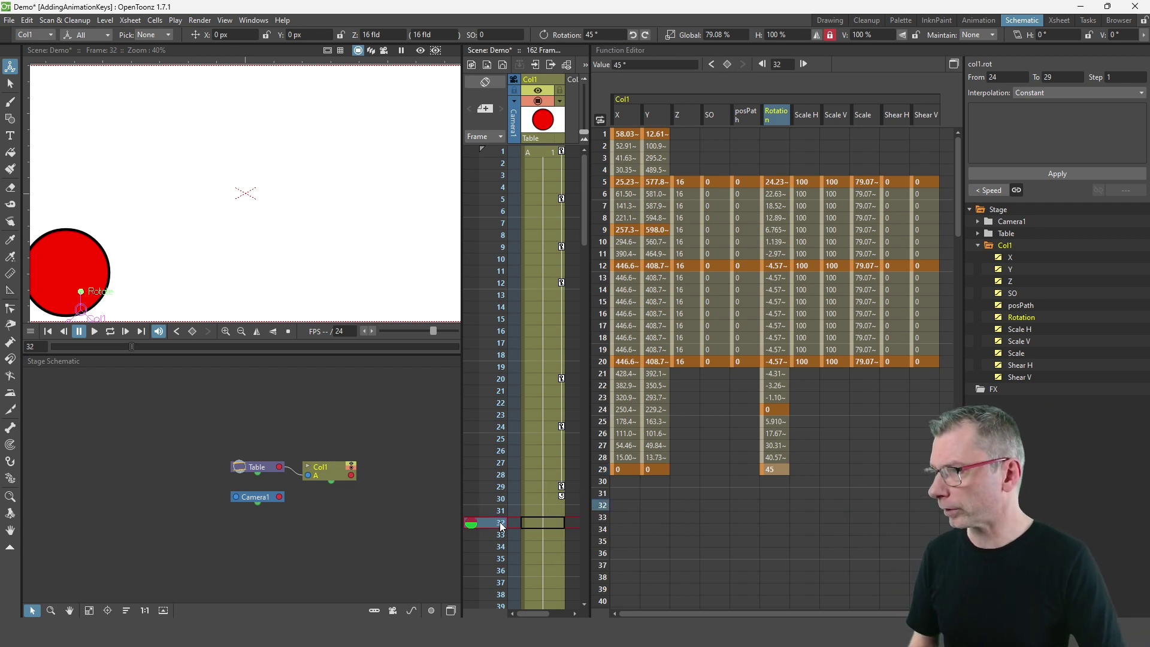
click(206, 36)
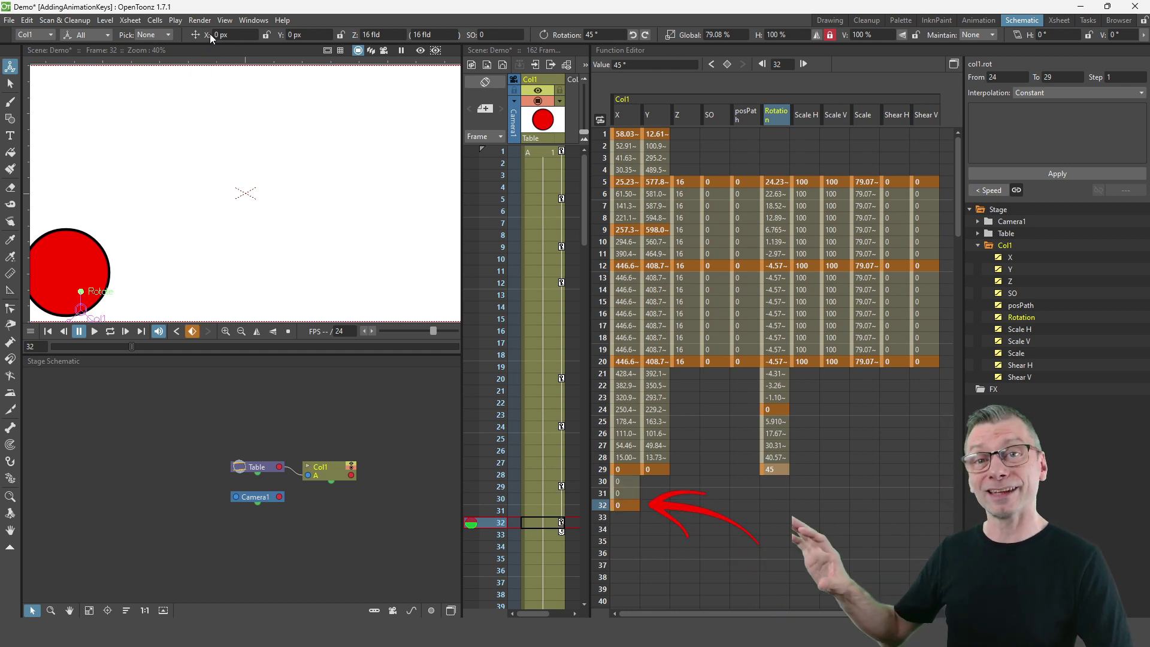
click(280, 34)
click(355, 35)
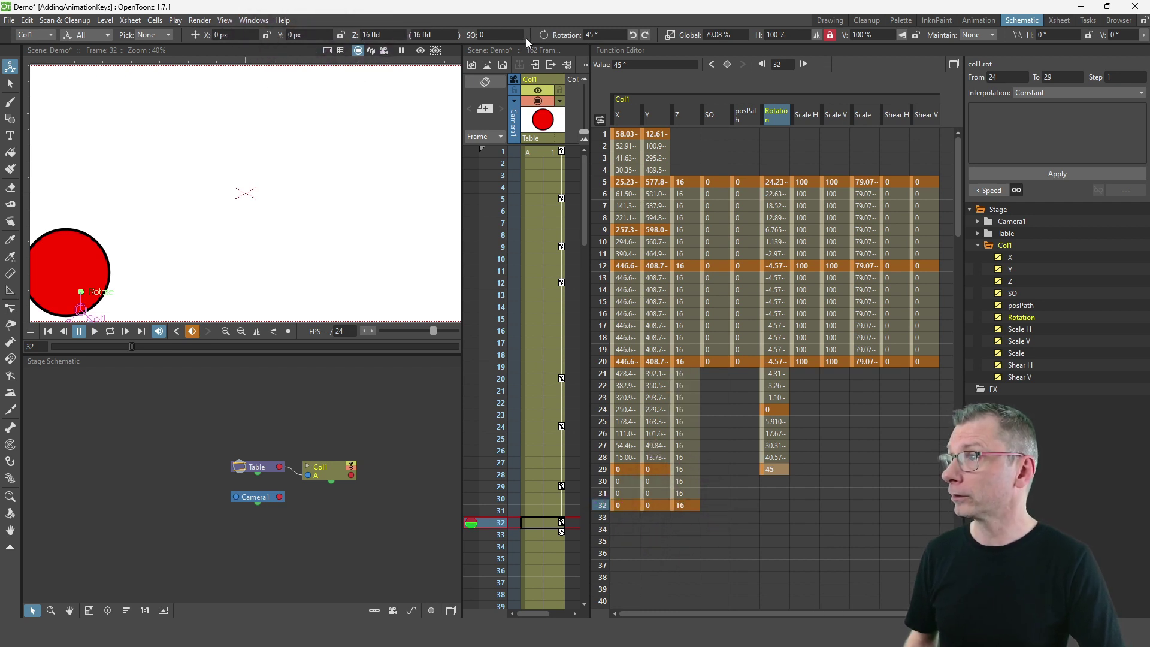
click(567, 36)
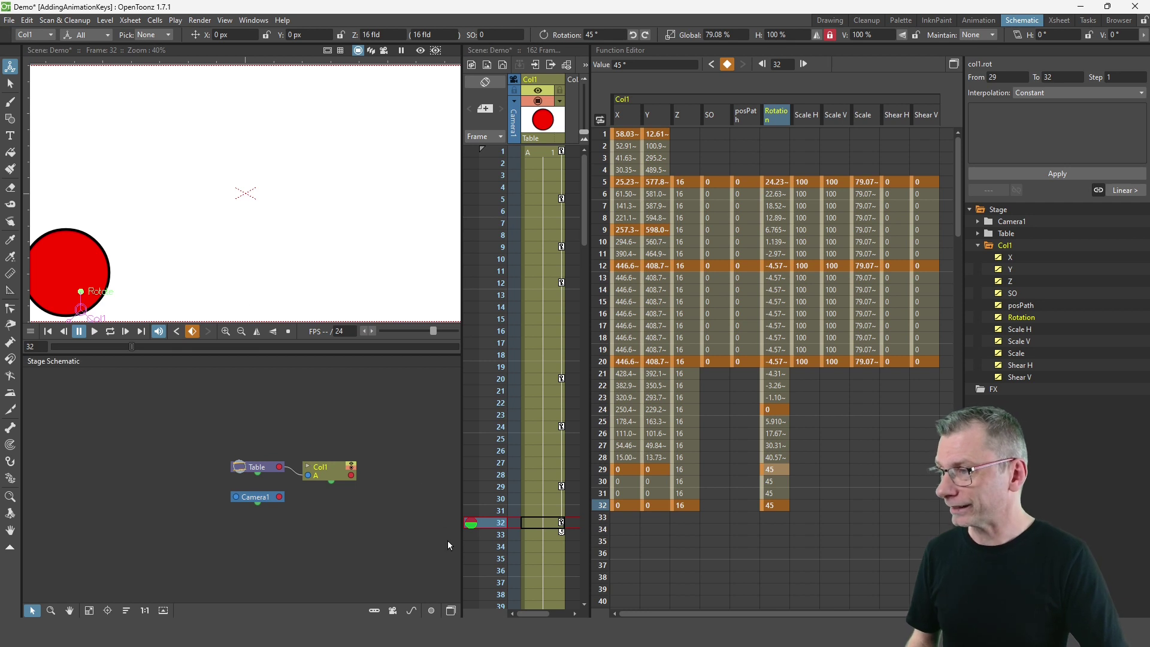
click(492, 570)
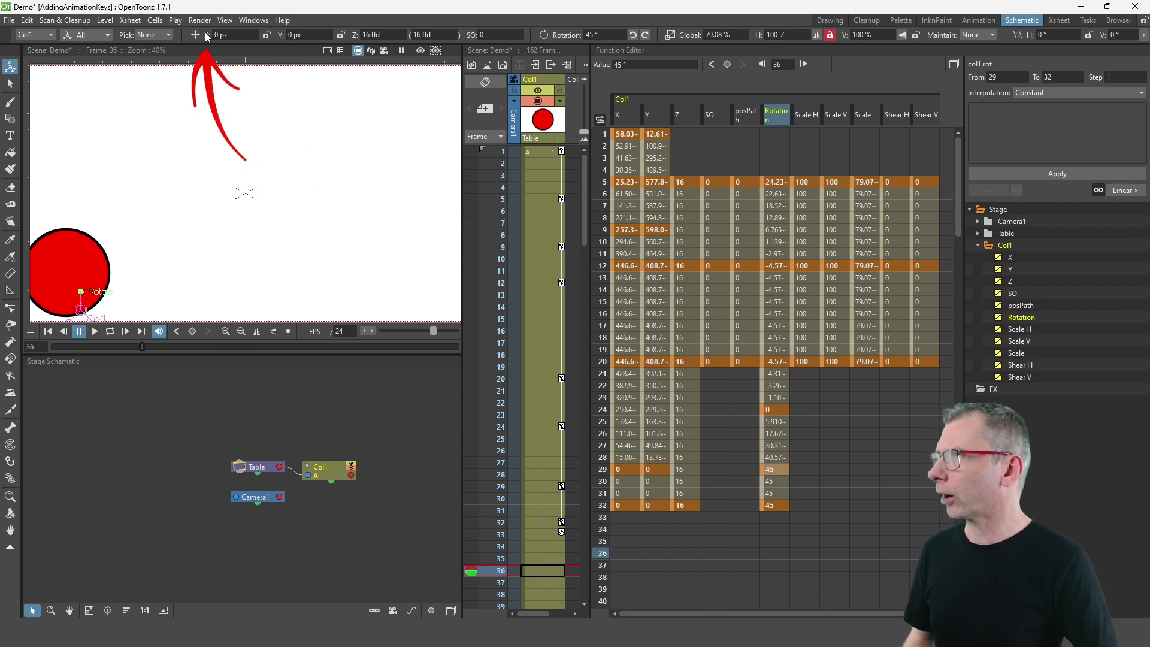
Step: At frame 36, scrub the circle to X -77, Y 190 and Global scale near 87%
drag(207, 38, 68, 45)
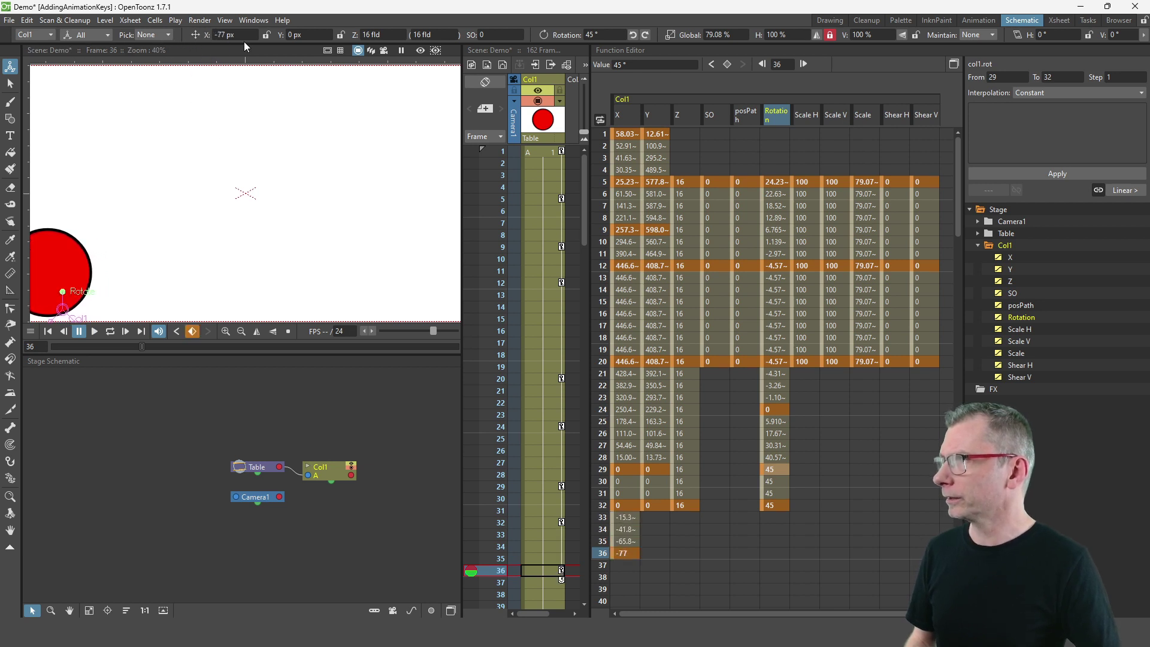
drag(280, 37, 546, 52)
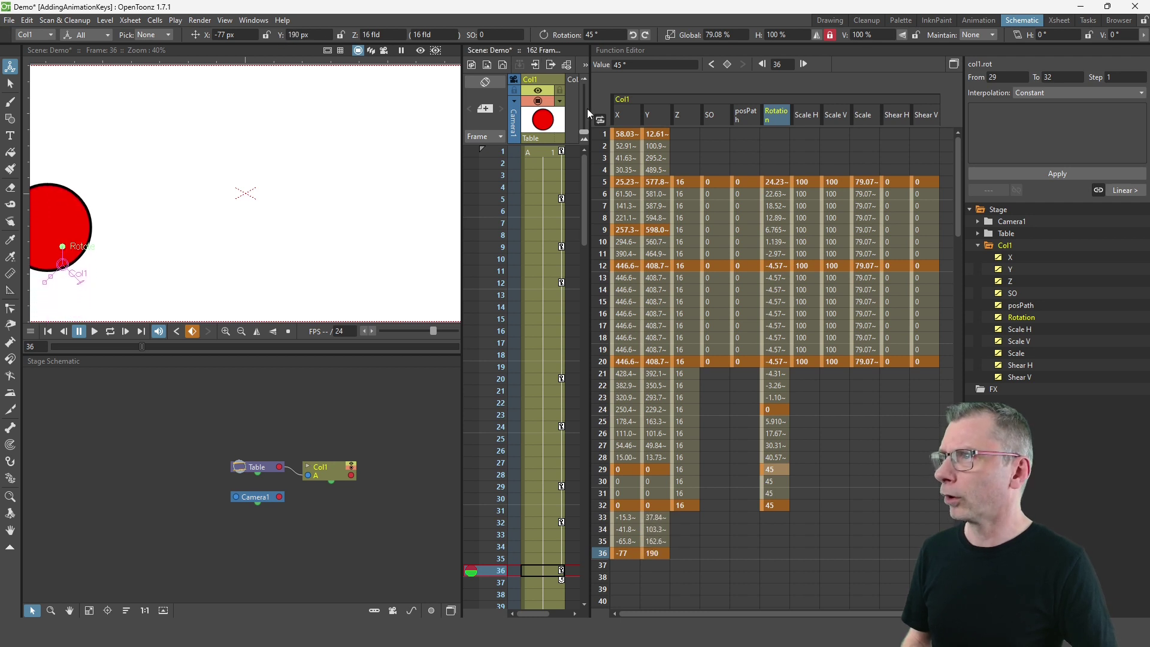
drag(687, 31, 713, 40)
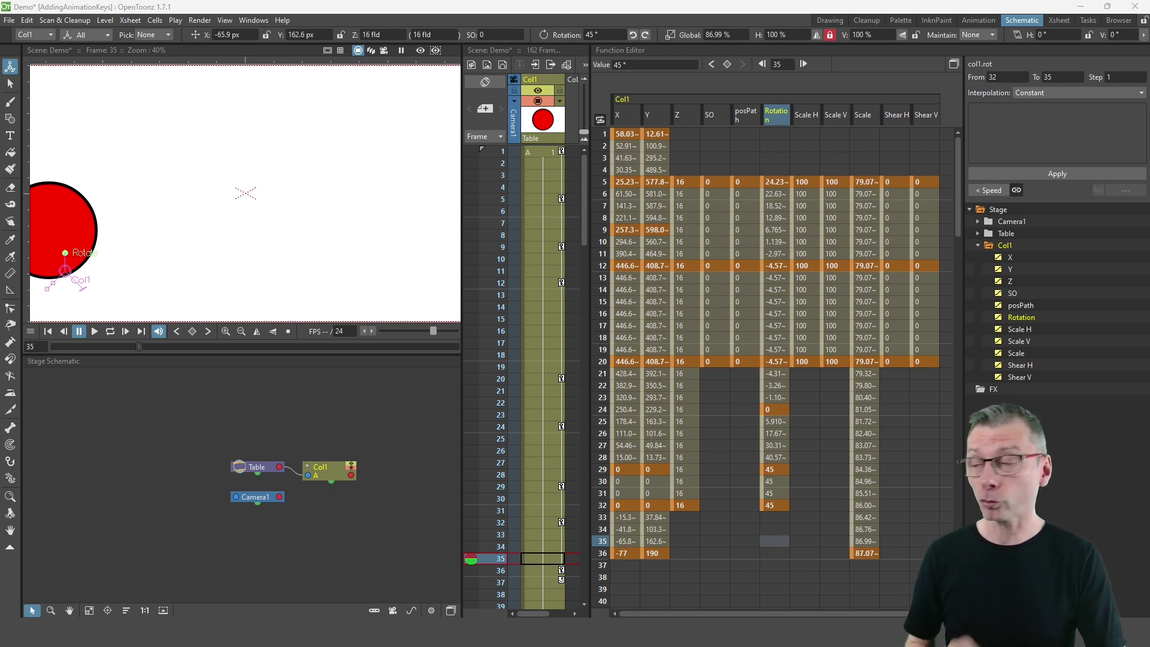
Step: Add 90° Rotation keys at frames 35 and 38 in the Function Editor spreadsheet
double_click(779, 541)
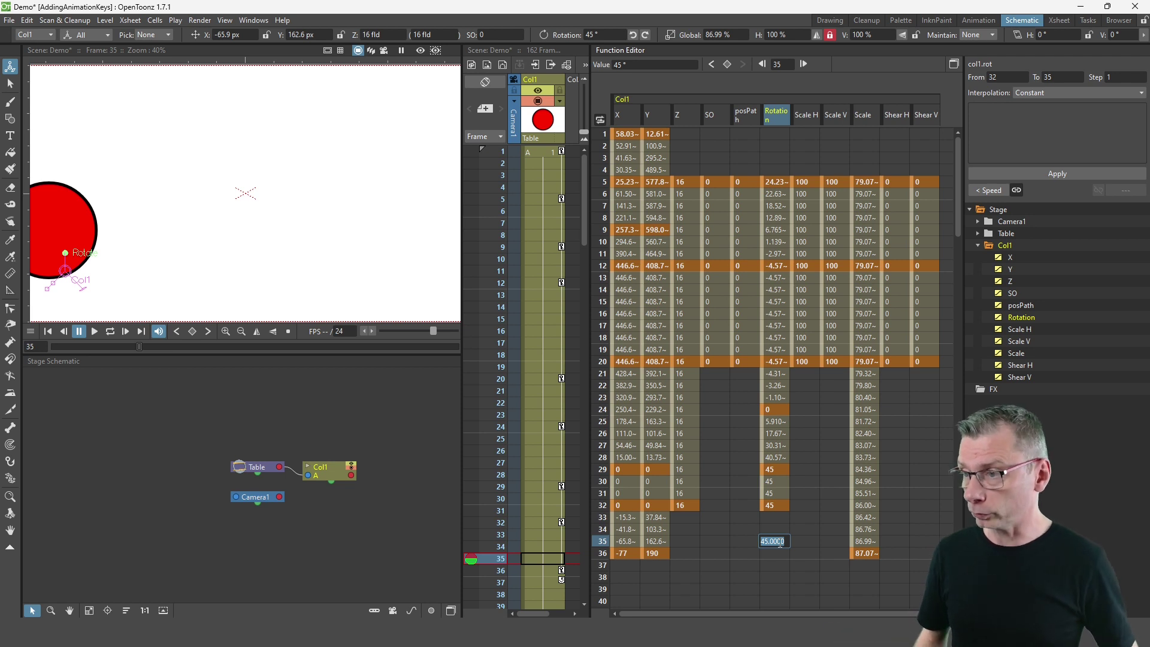
key(Return)
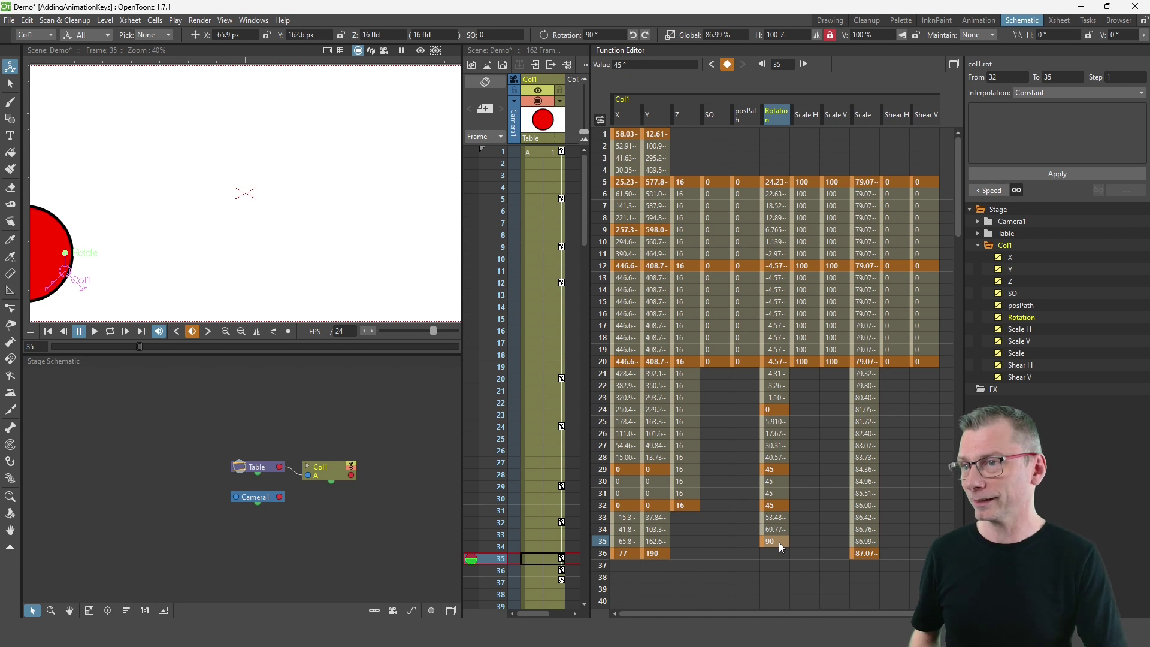
click(778, 542)
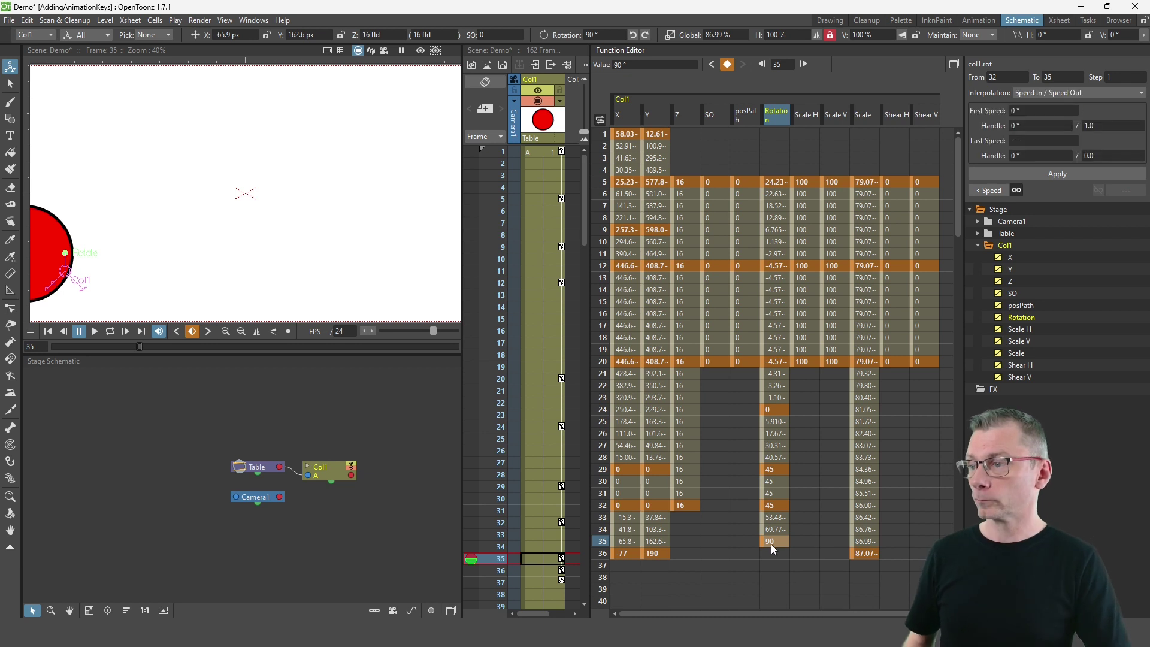
click(778, 576)
key(Return)
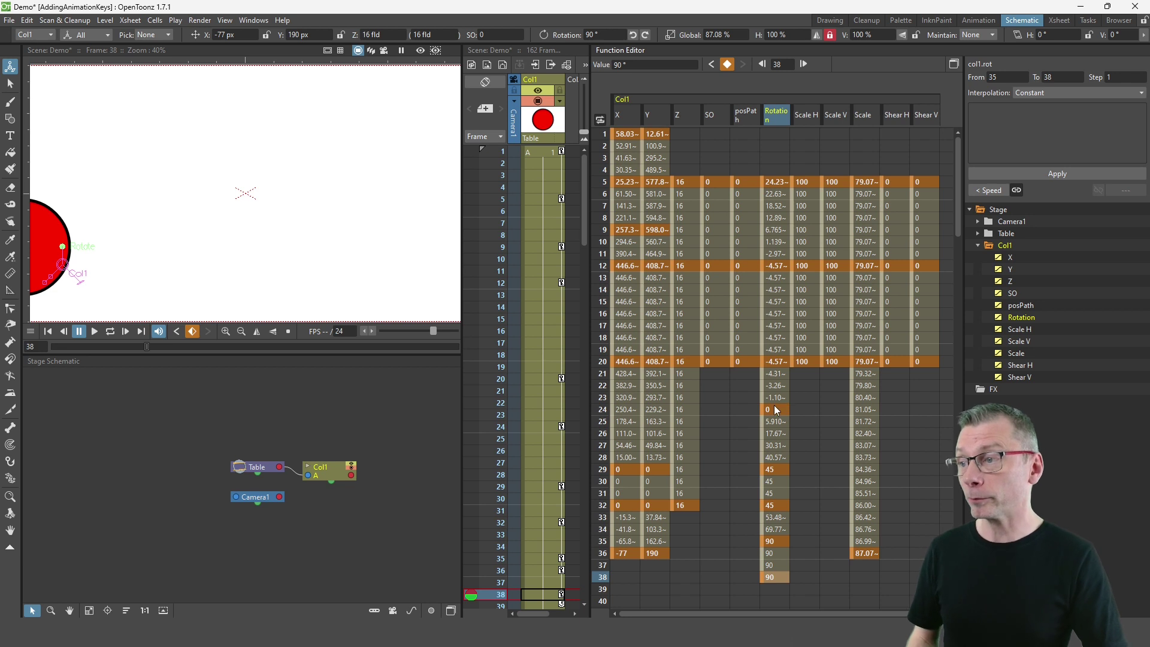
Step: Key frame 26's rotation at 17.674° and set frame 15's rotation key to 60°
double_click(776, 434)
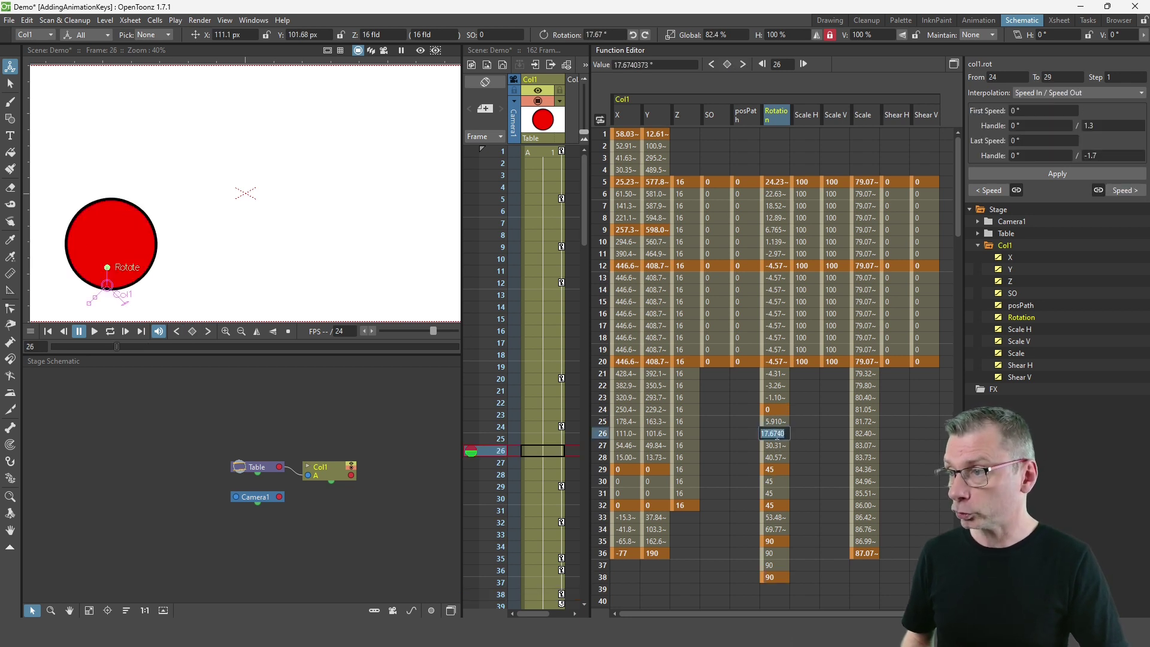
key(Return)
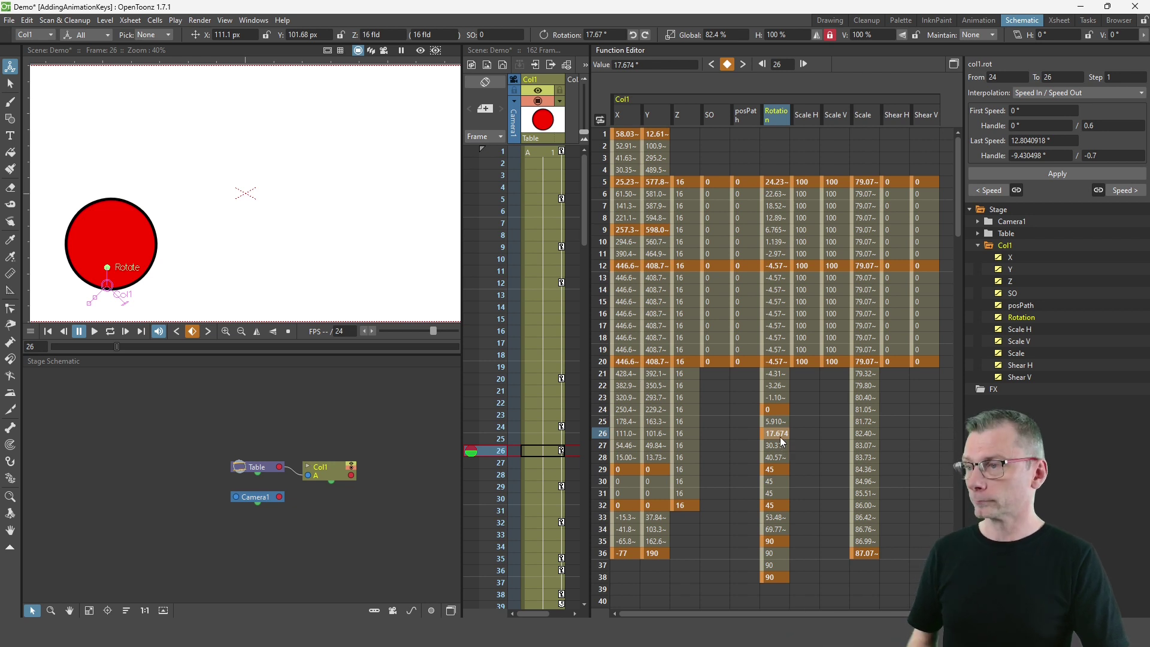
double_click(780, 302)
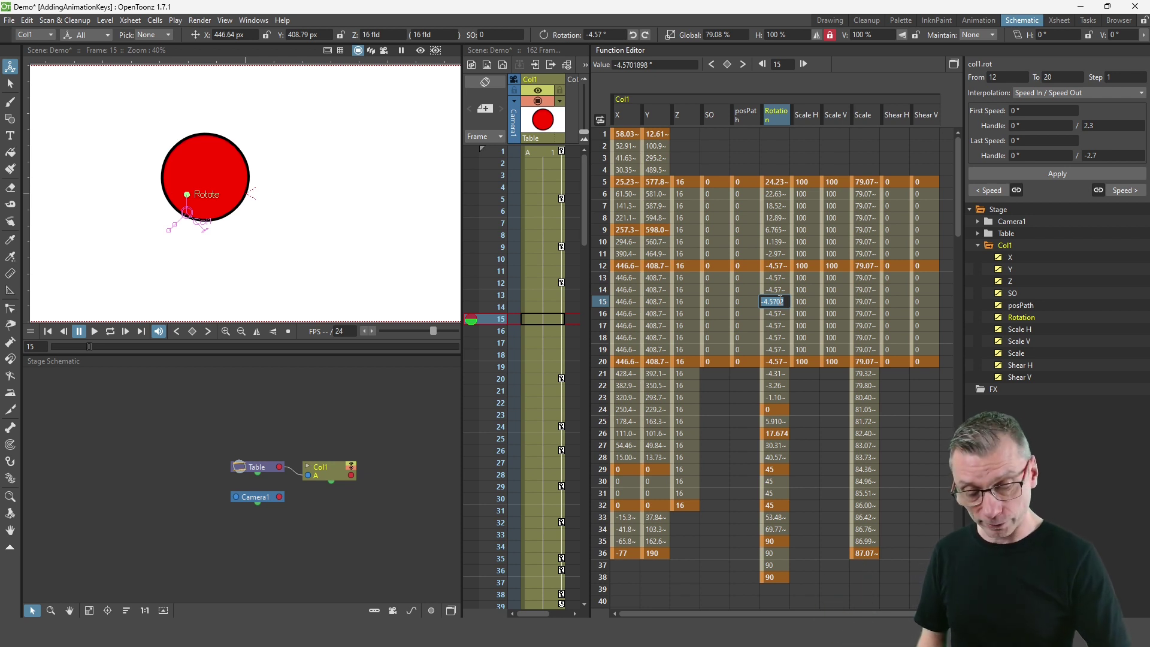
text(60)
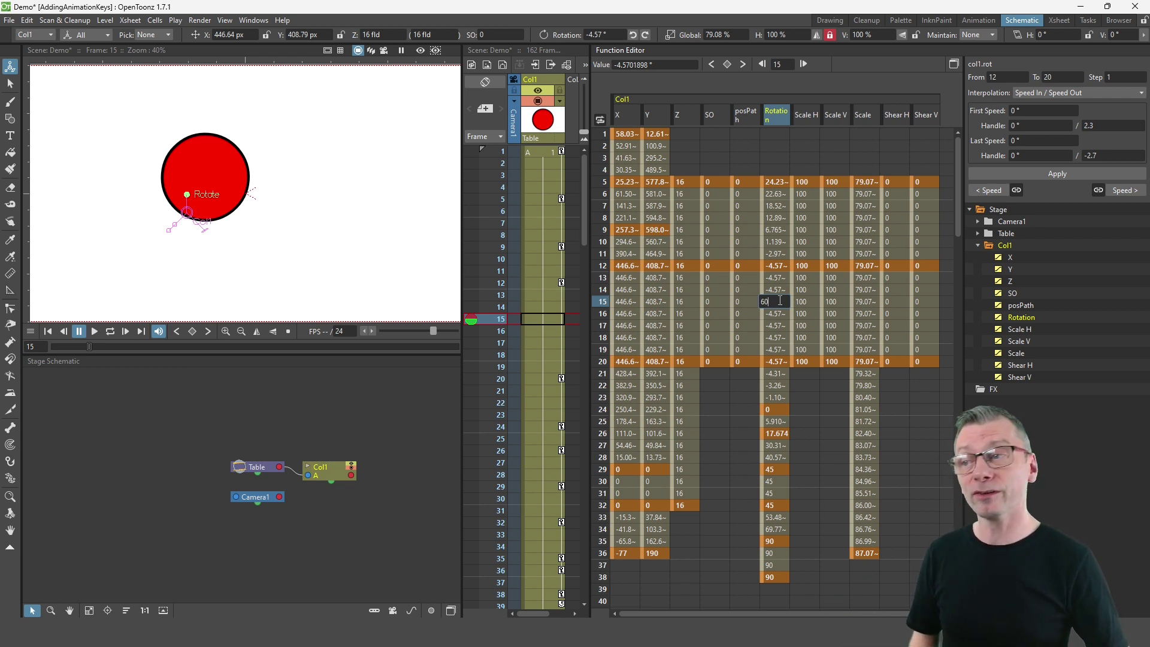
key(Return)
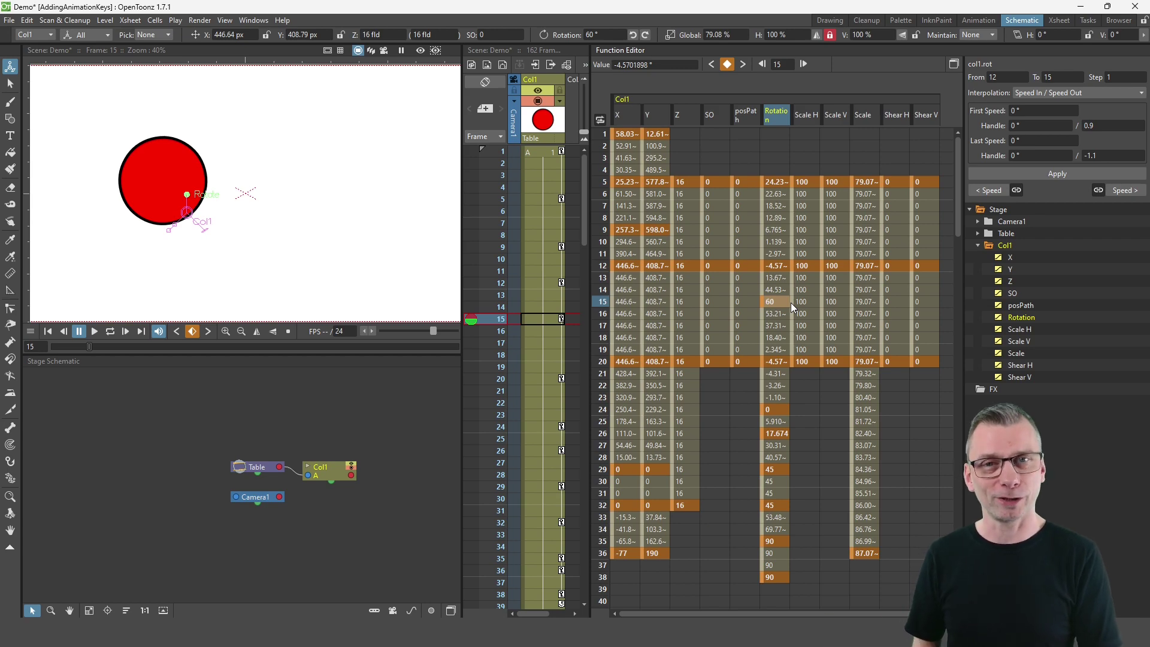